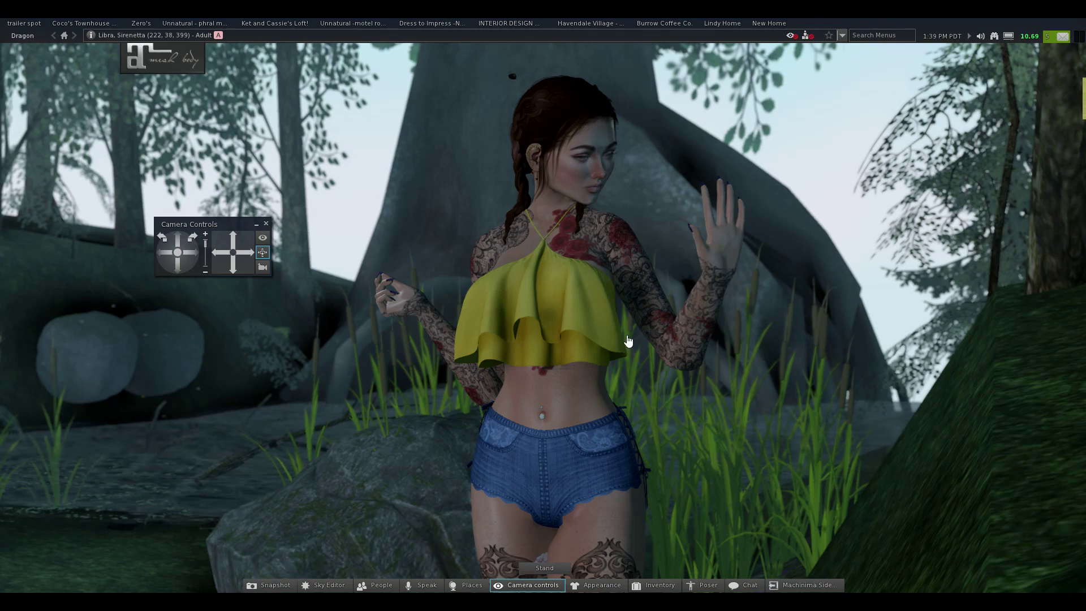
- Add the Environment Editor and My Environments buttons to the upper toolbar and close the toolbar button editor
ctrl+alt+drag(569, 332, 401, 292)
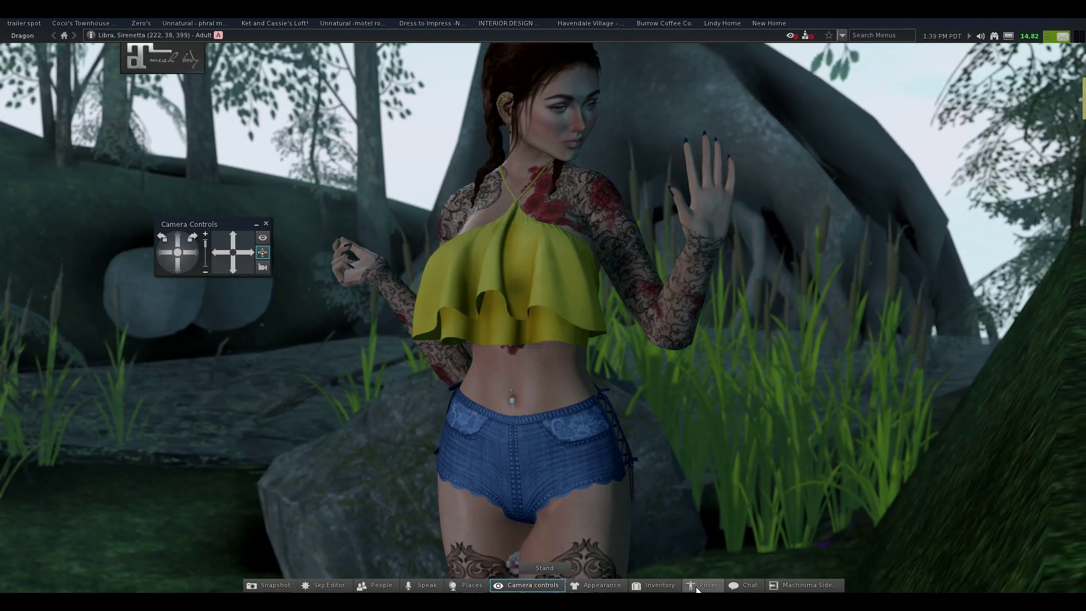
right_click(594, 588)
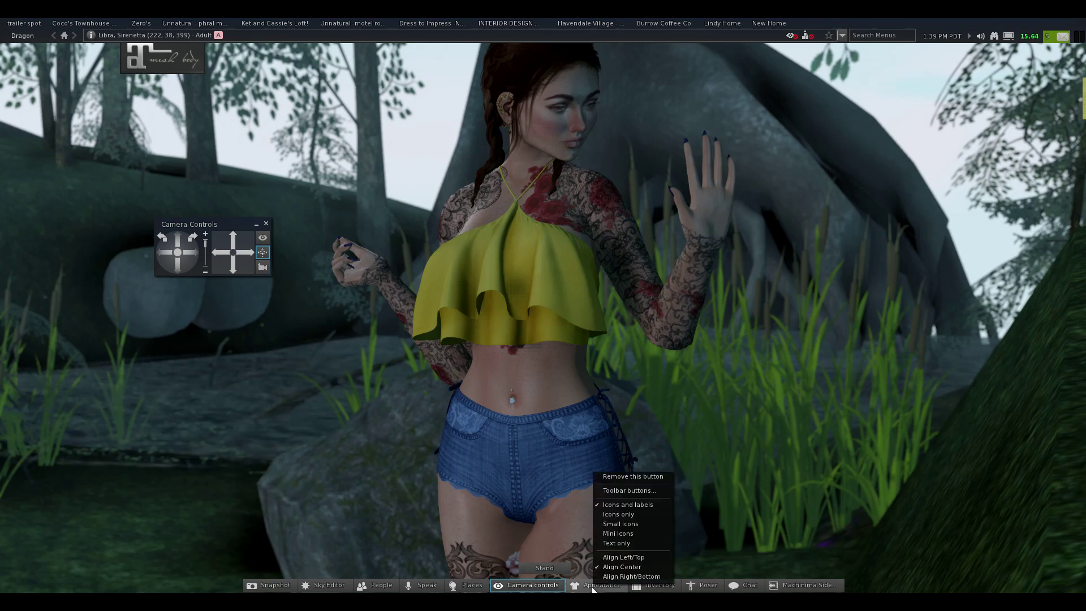
click(624, 492)
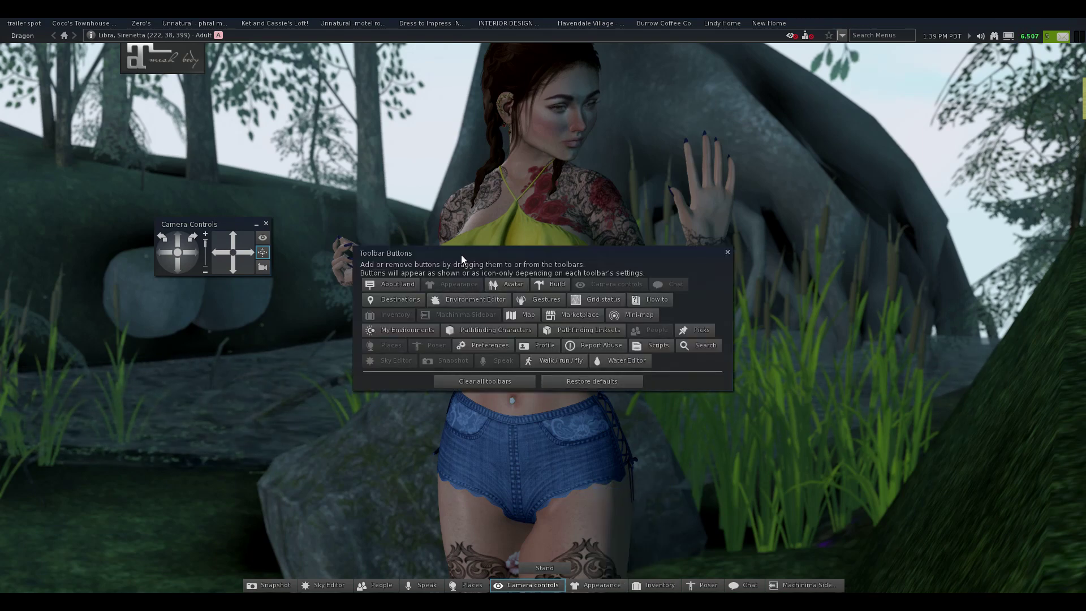
drag(462, 253, 479, 179)
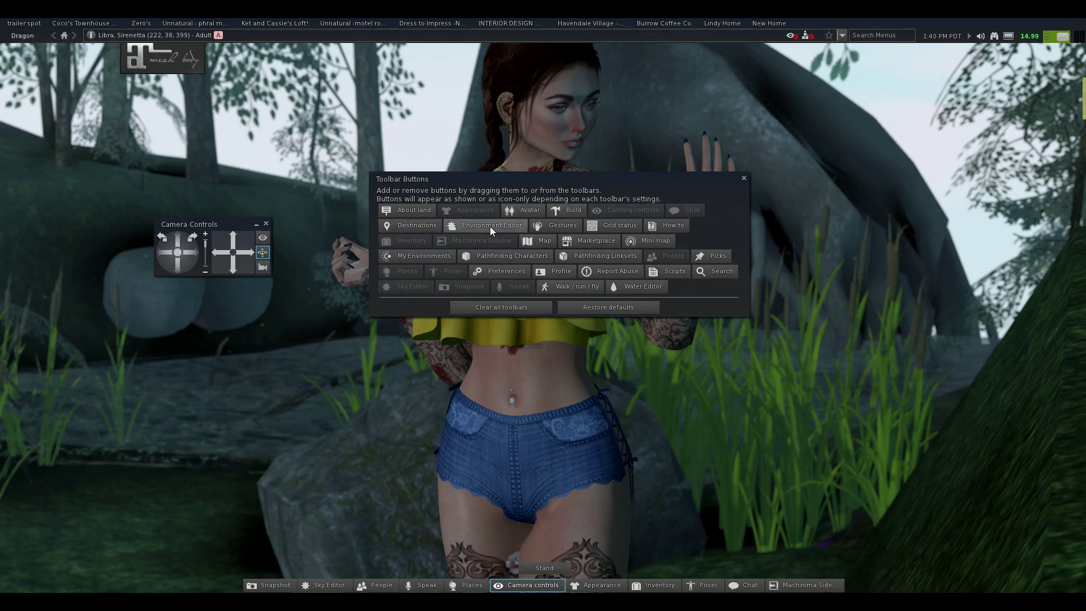
drag(489, 226, 403, 52)
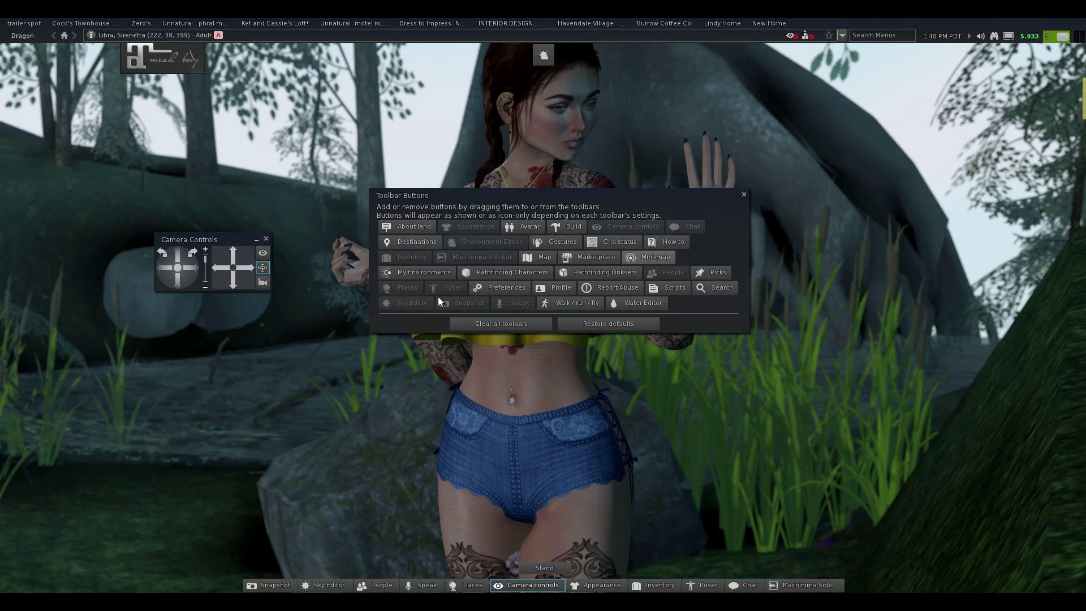
drag(407, 272, 528, 55)
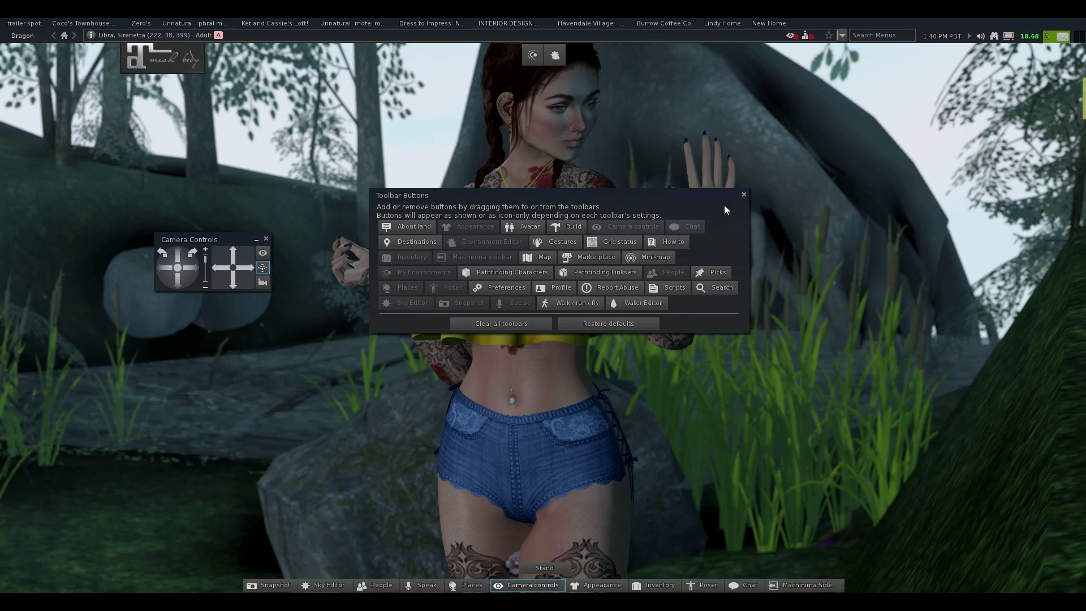
click(744, 195)
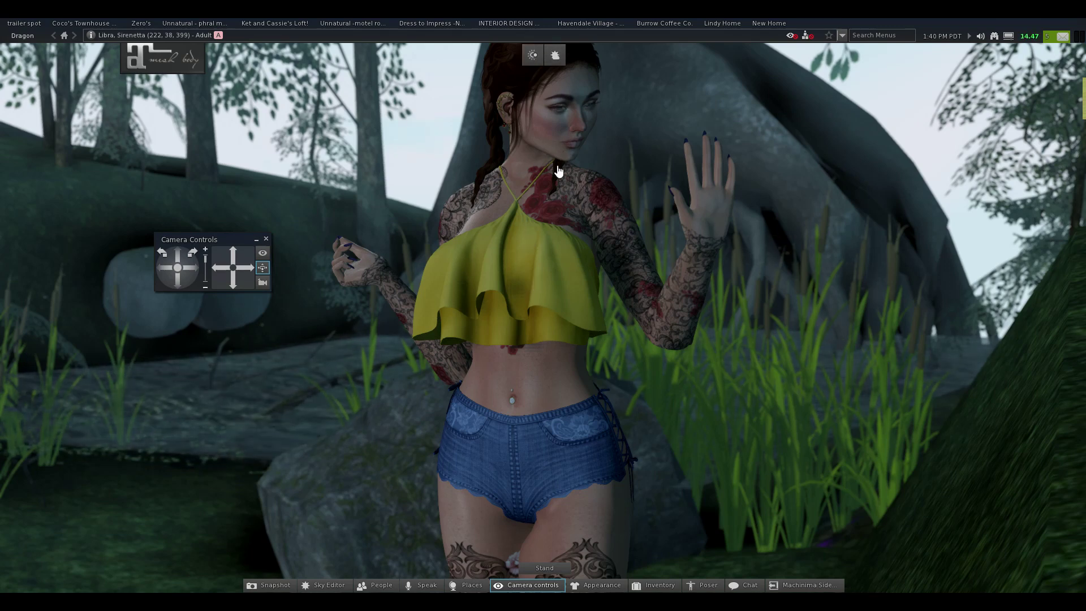
key(ctrl+alt+m)
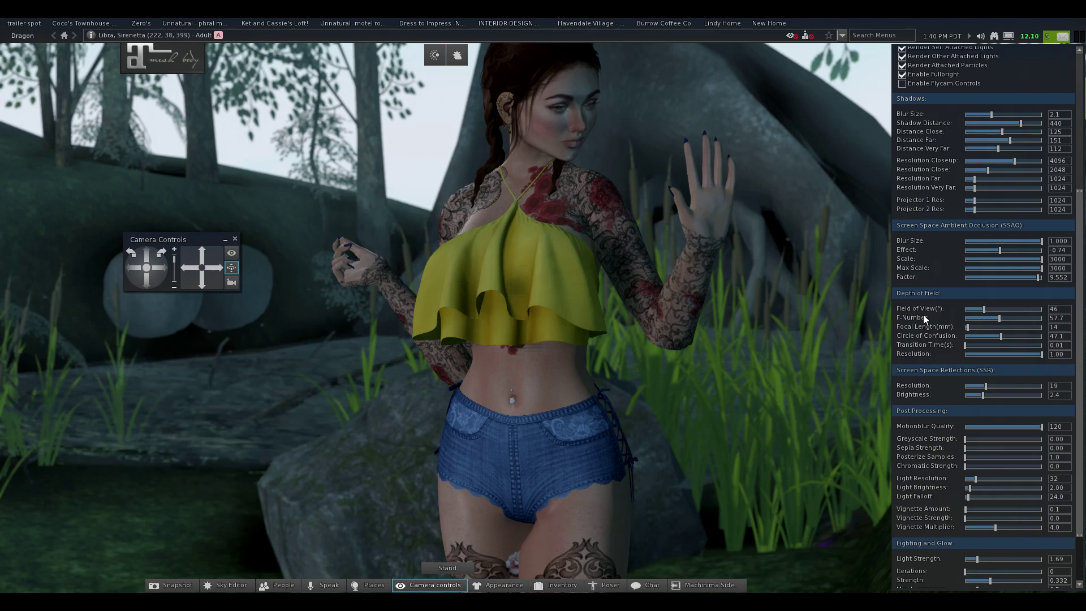
key(shift+Tab)
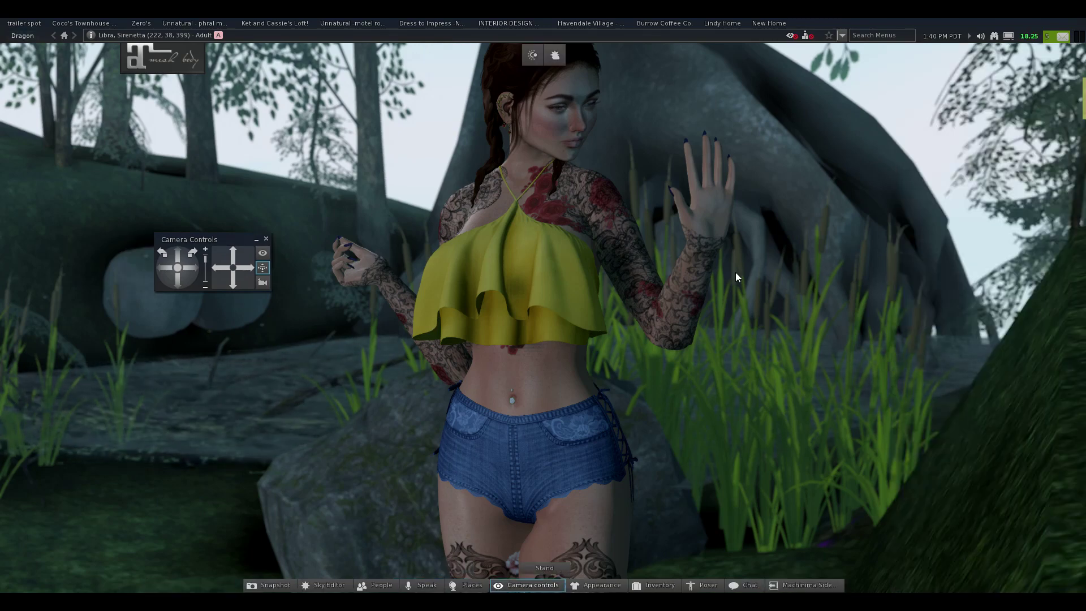
click(20, 38)
mouse_move(23, 62)
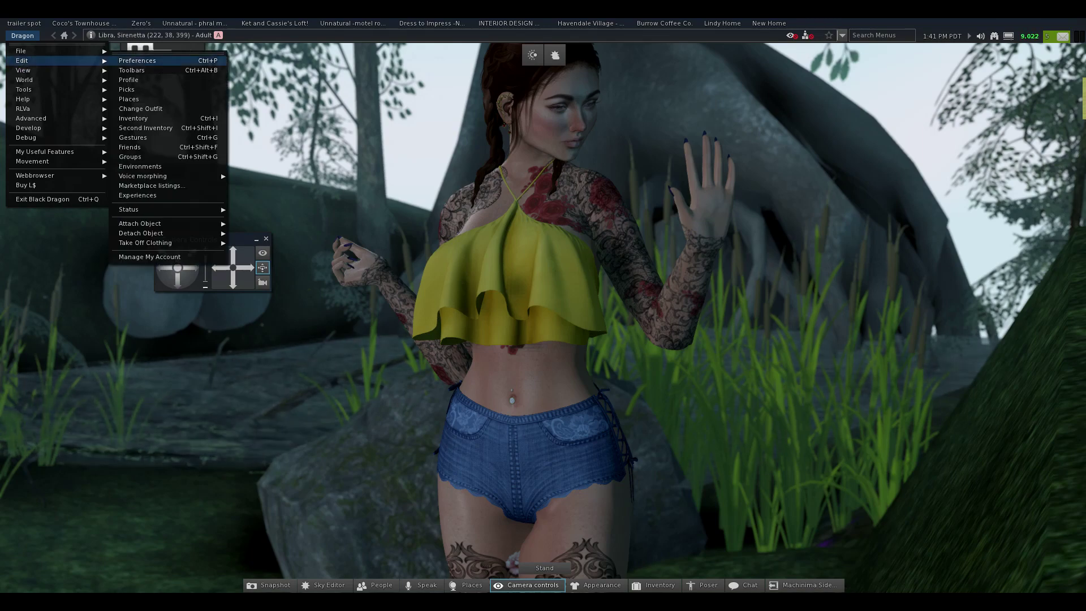
alt+drag(520, 316, 458, 309)
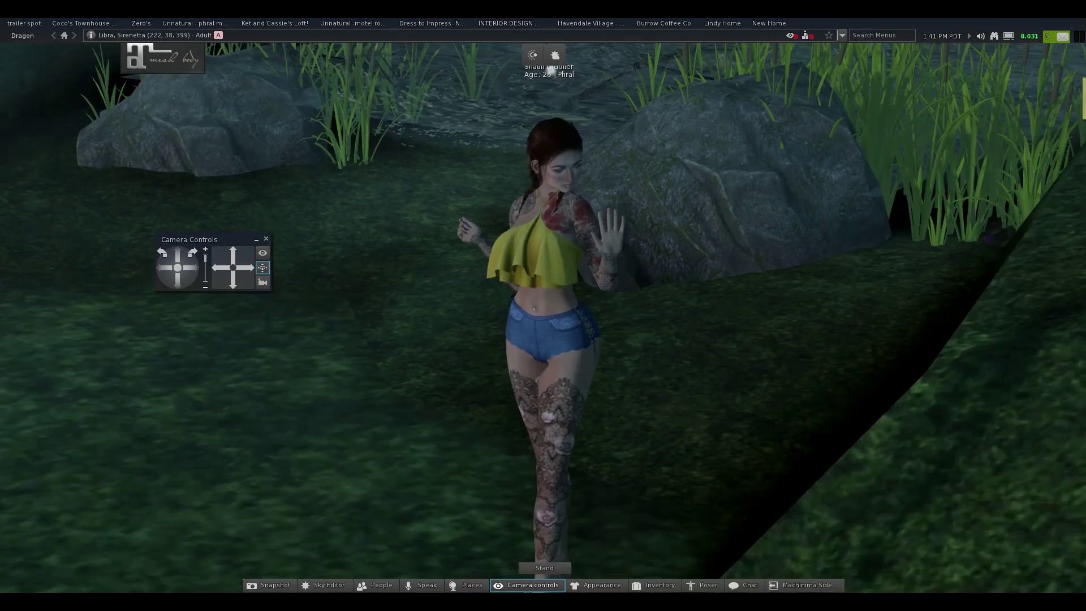
alt+drag(524, 508, 523, 481)
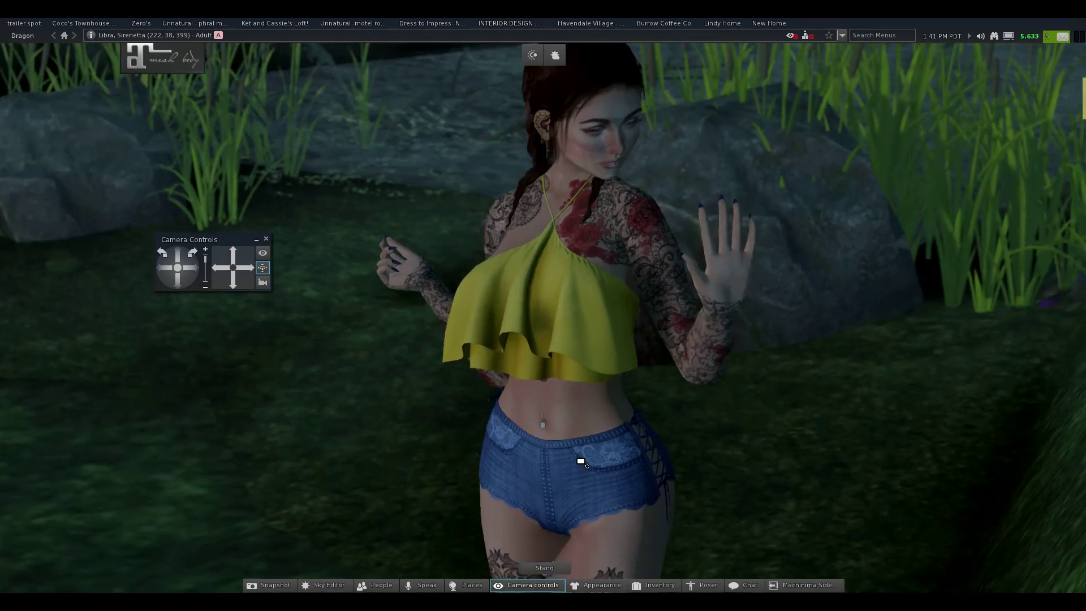
- Open the Poser and close the Camera Controls window
click(704, 586)
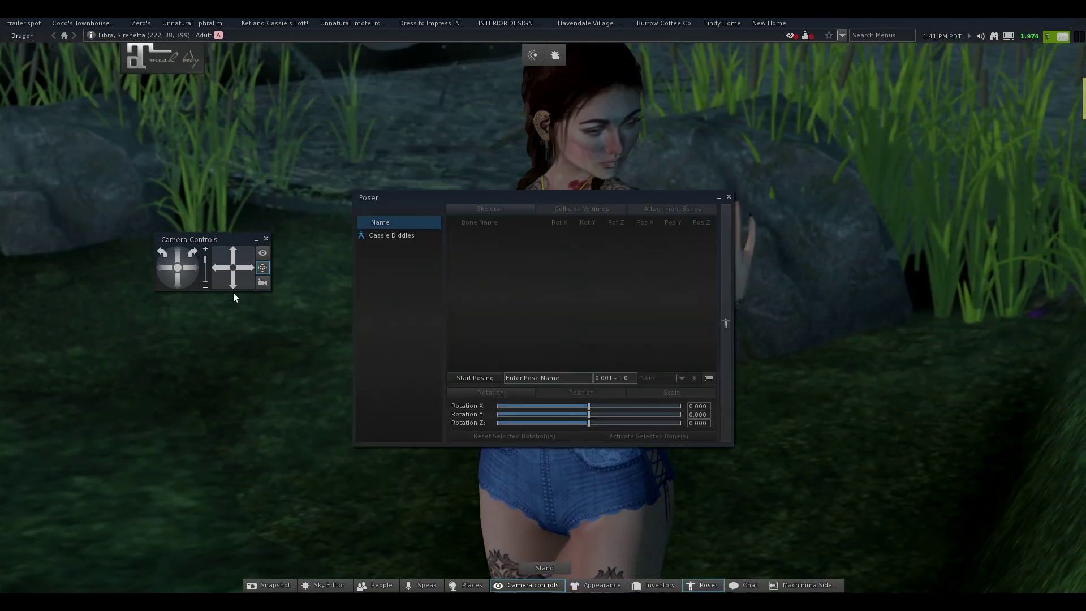
click(194, 253)
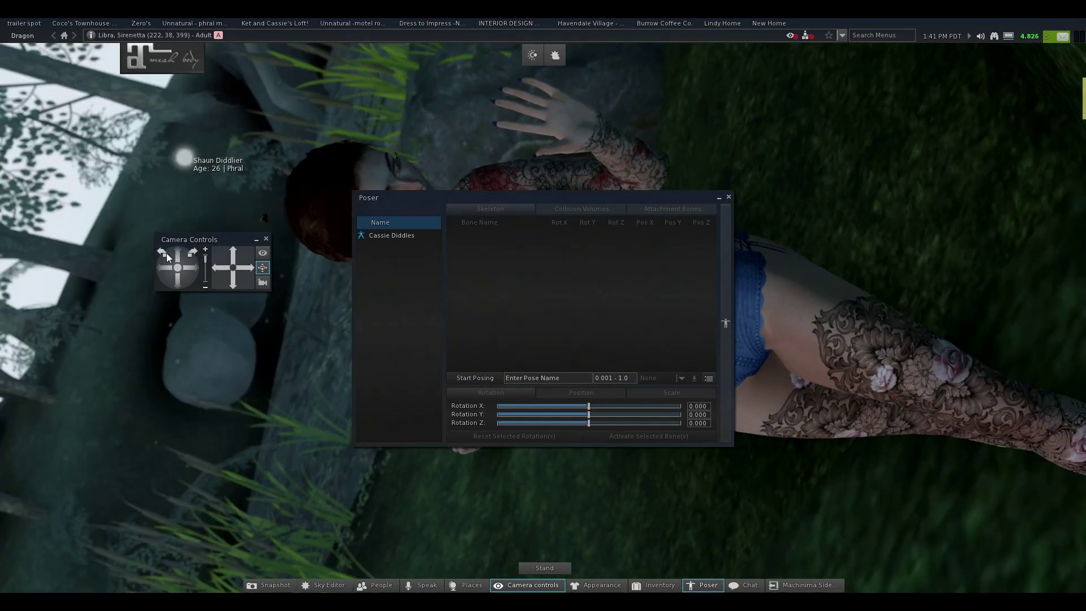
drag(168, 257, 168, 258)
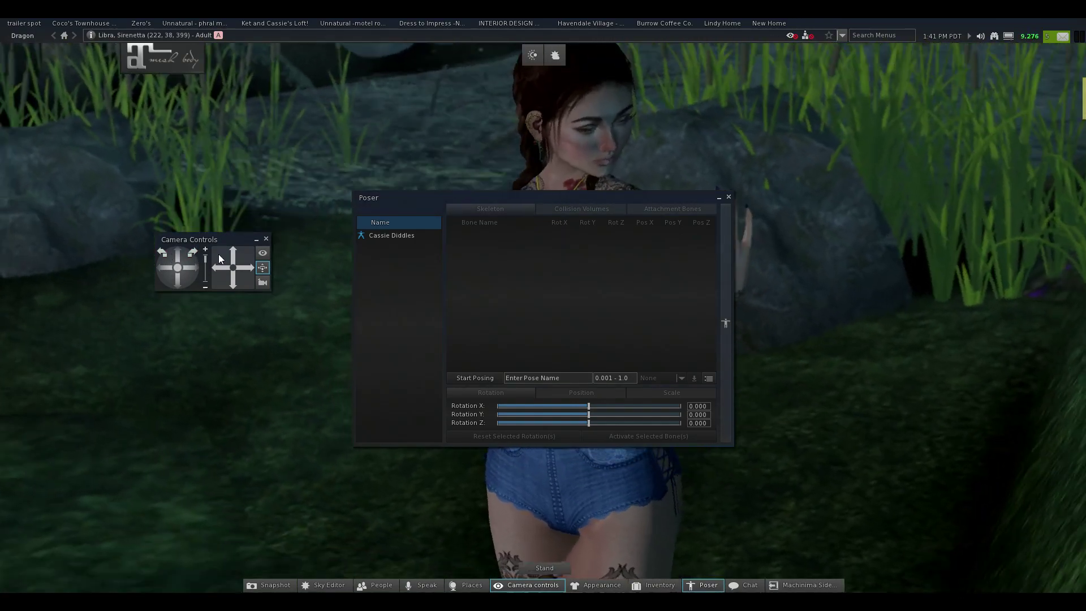
click(265, 238)
- Move the Poser window clear of the avatar and start posing the listed avatar
drag(805, 99, 732, 100)
click(746, 142)
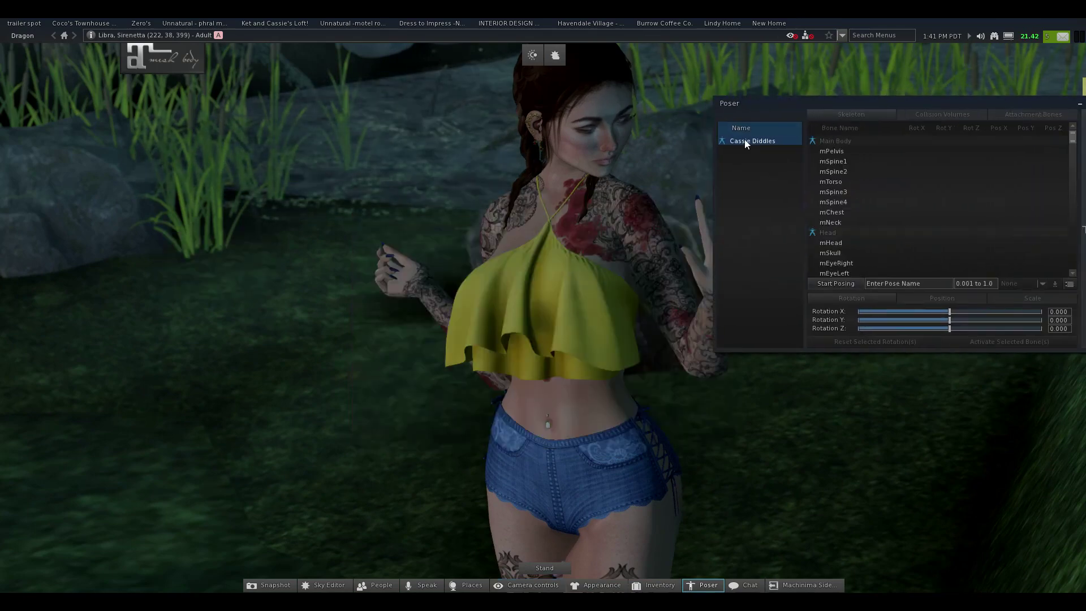
click(849, 287)
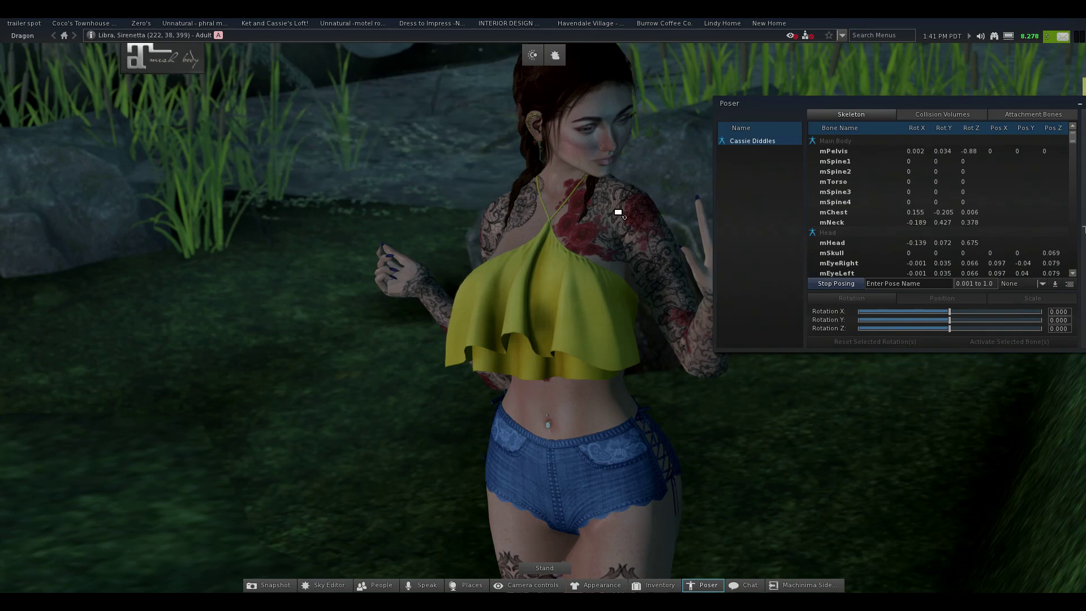
- Examine the Poser's attachment bones and the full list of skeleton bones, from the main body down to the legs
mouse_move(559, 283)
alt+mouse_down()
mouse_move(538, 300)
mouse_move(453, 272)
mouse_move(475, 305)
mouse_move(549, 266)
alt+mouse_up()
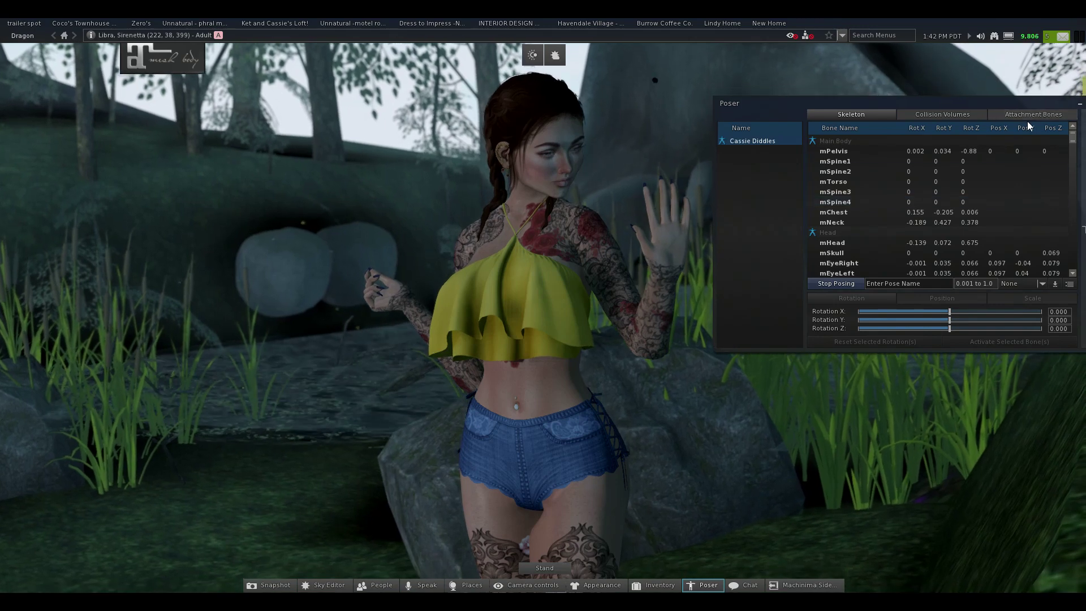
click(1040, 115)
drag(1072, 146, 1076, 116)
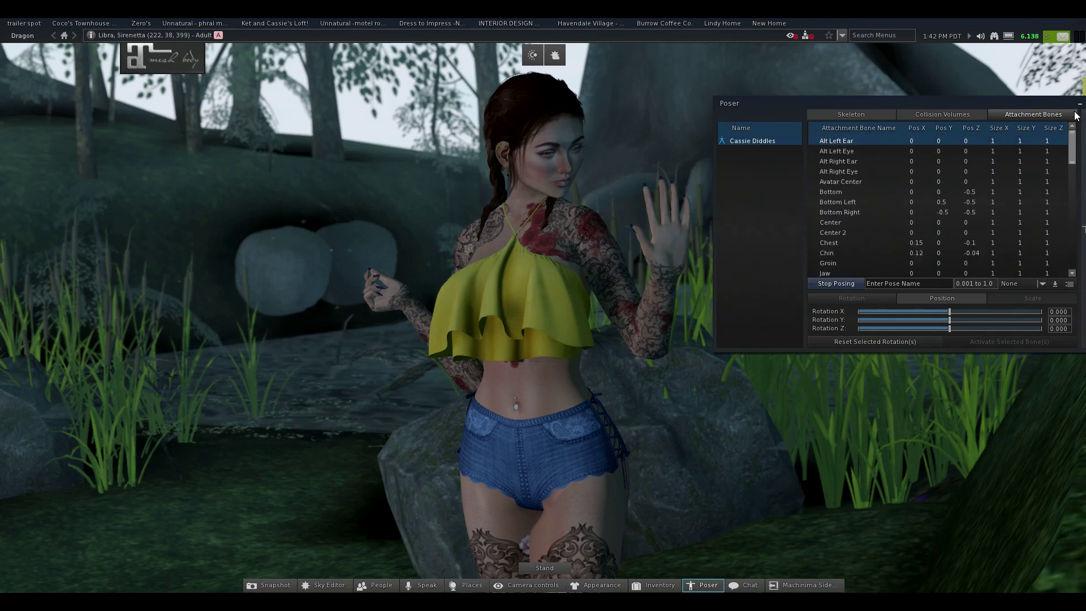
drag(1076, 217, 1072, 252)
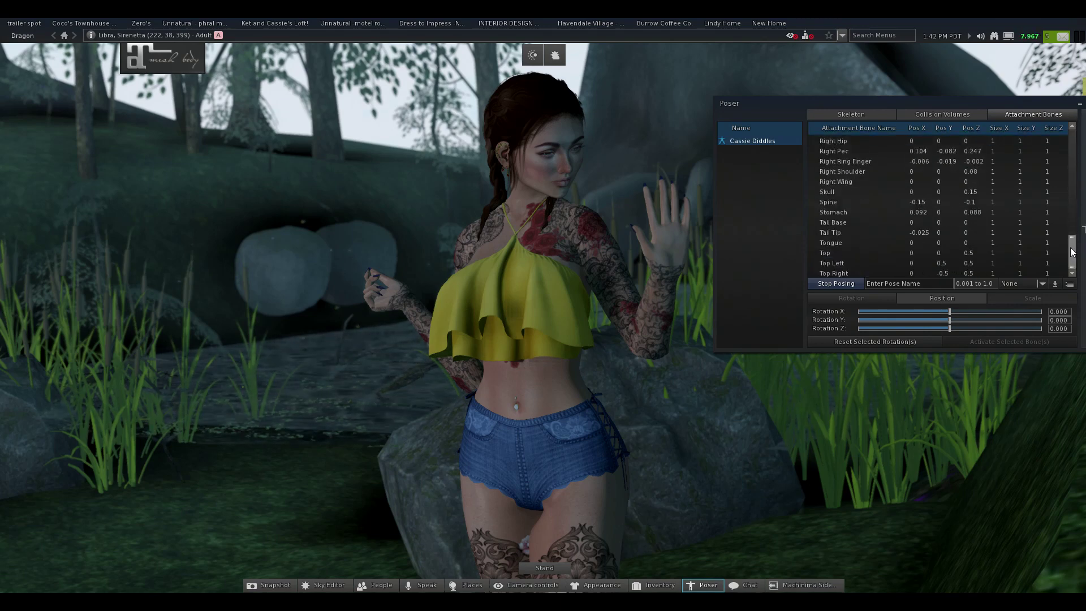
click(861, 118)
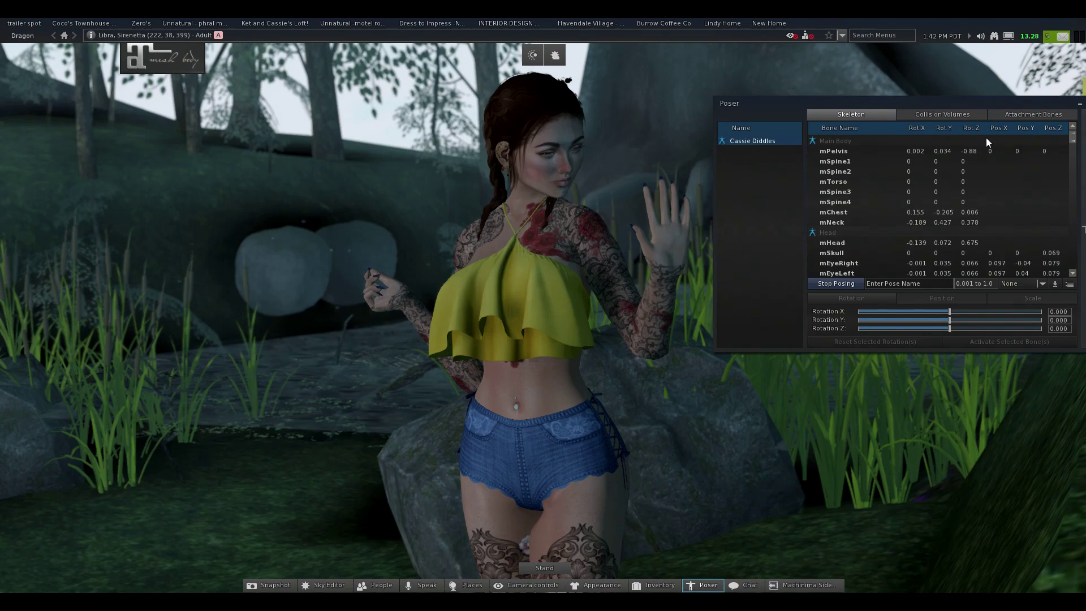
drag(1072, 138, 1064, 280)
scroll(1078, 179, up, 15)
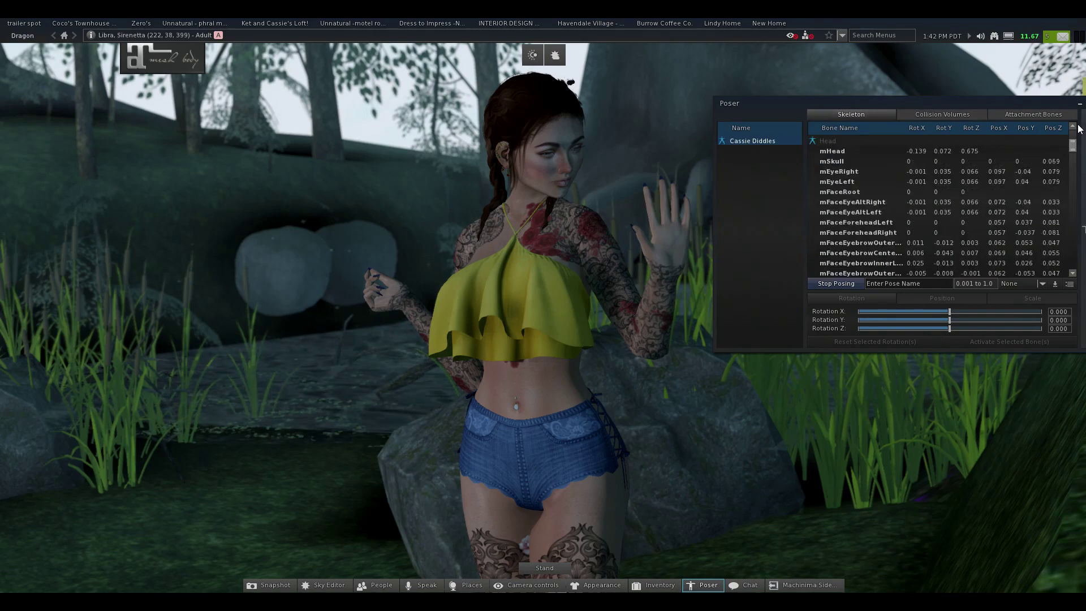
scroll(1077, 242, down, 10)
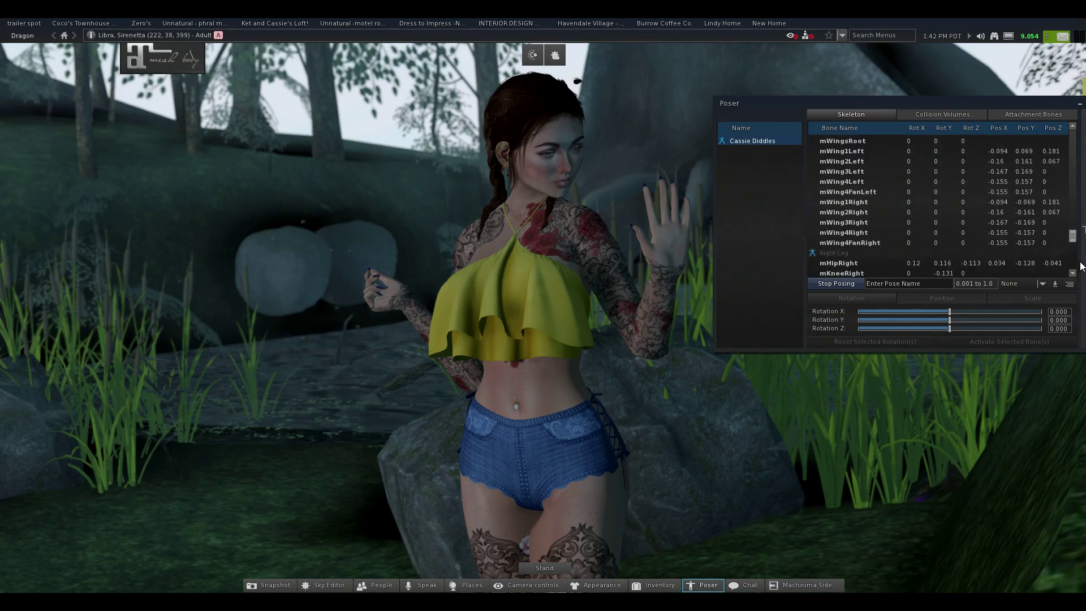
scroll(1081, 266, down, 10)
scroll(1083, 229, up, 15)
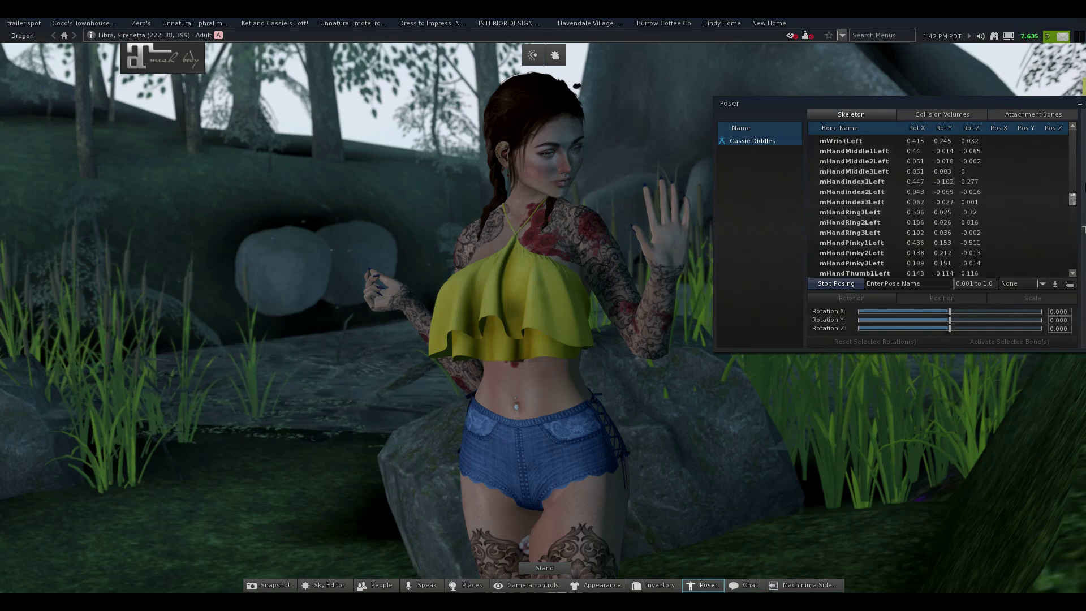
scroll(1083, 229, up, 3)
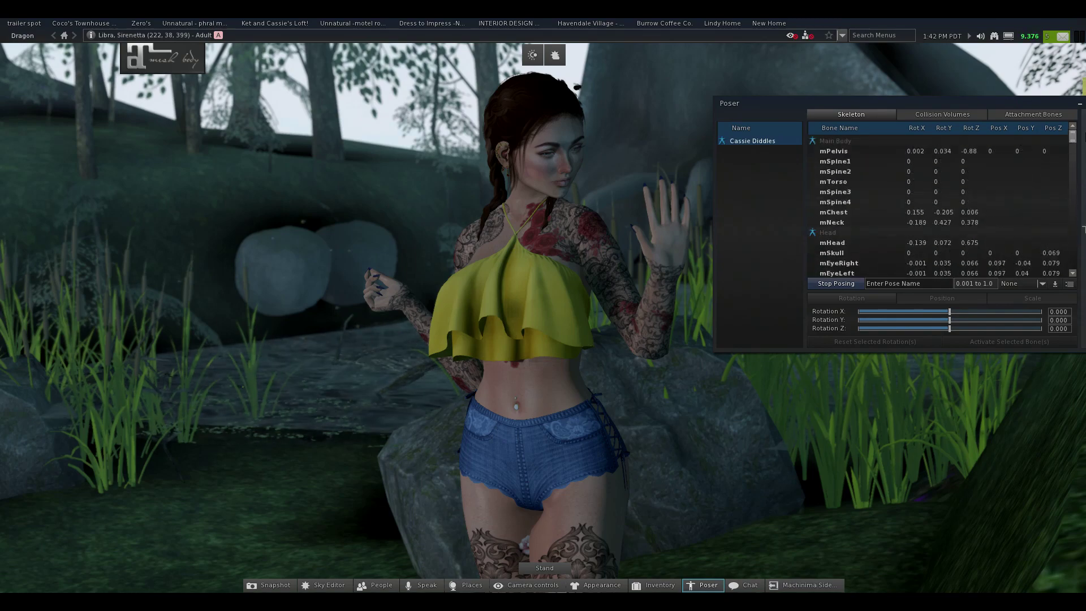
- Try rotating the mPelvis bone to about X 0.087 and Y -0.048, and reset its rotation
click(836, 151)
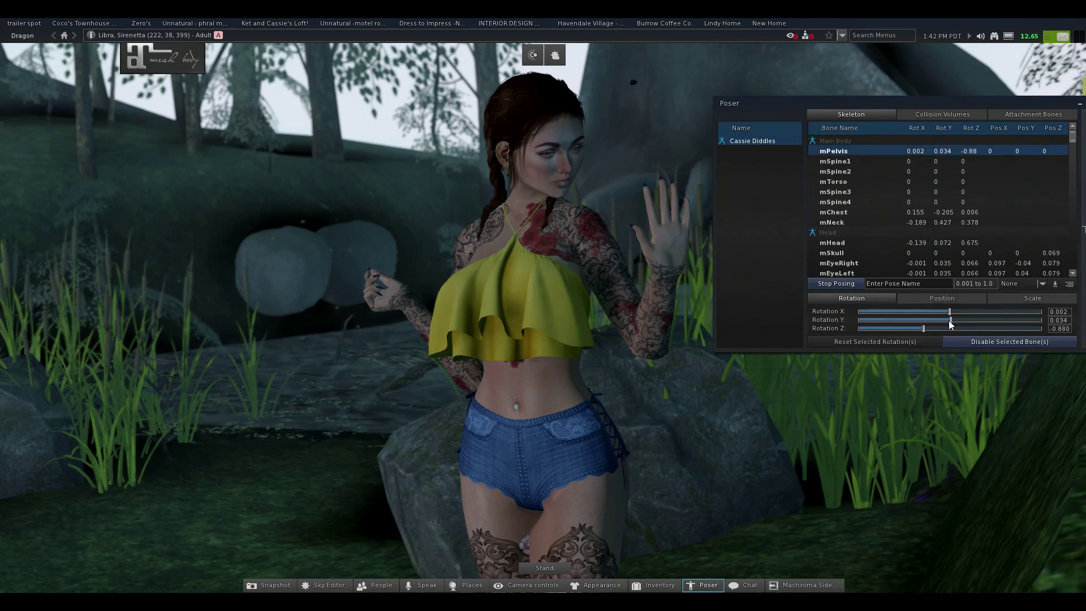
mouse_move(951, 321)
mouse_down()
mouse_move(926, 321)
mouse_move(952, 315)
mouse_up()
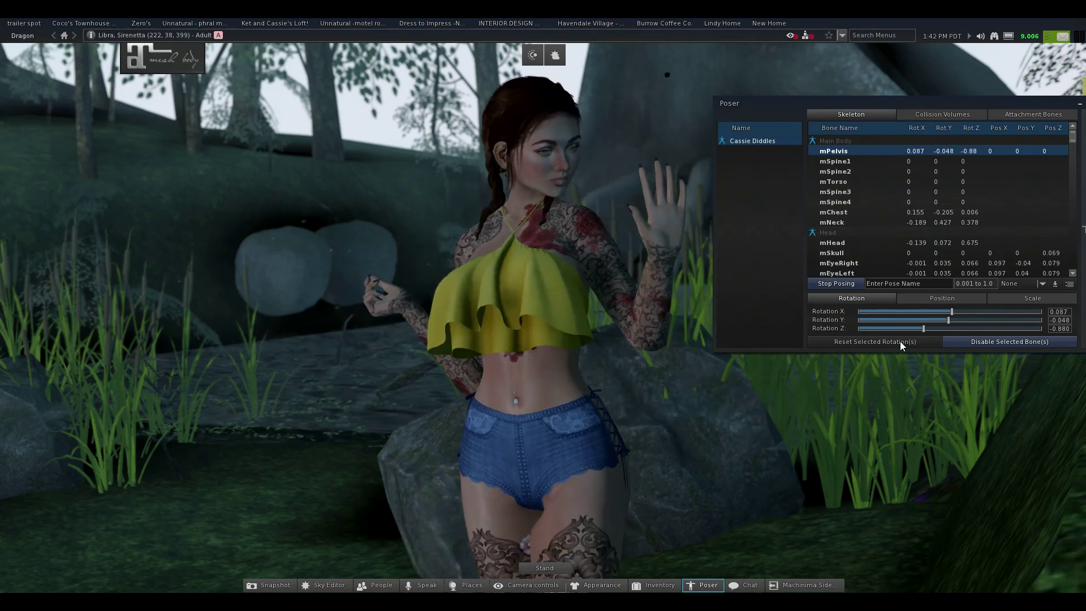
click(900, 341)
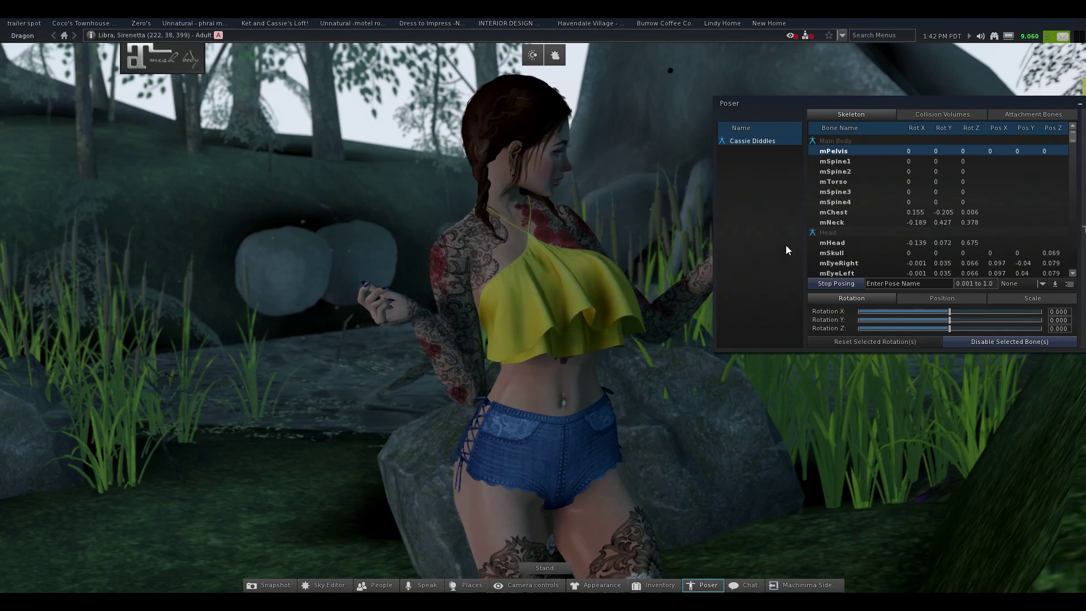
- Try rotating the mSpine1 bone to about X 0.59, Y 0.01 and Z -1.286, and reset its rotation
click(852, 162)
drag(950, 320, 912, 313)
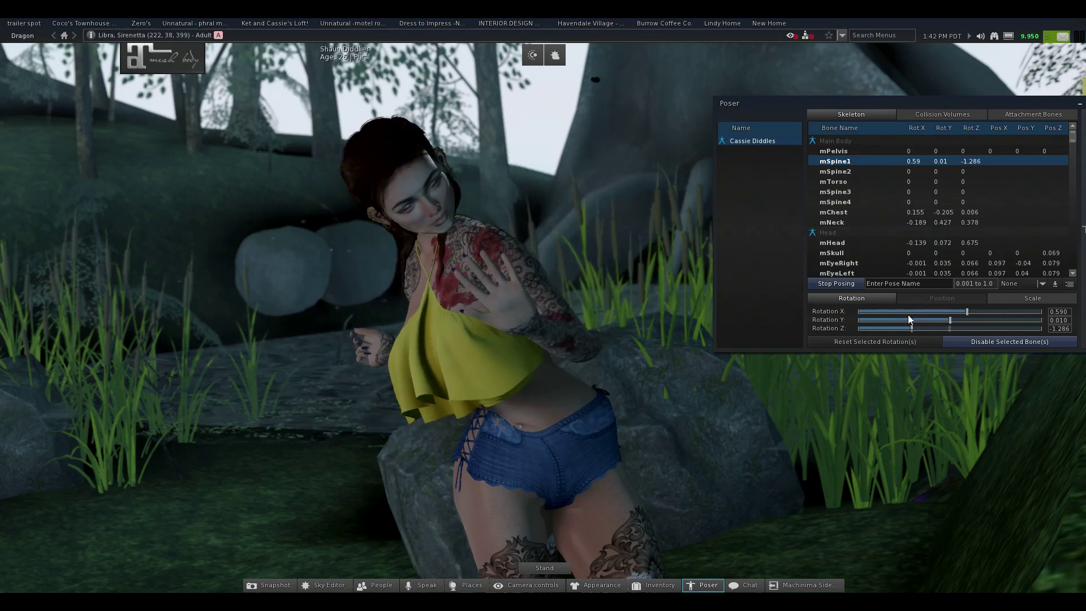
click(884, 339)
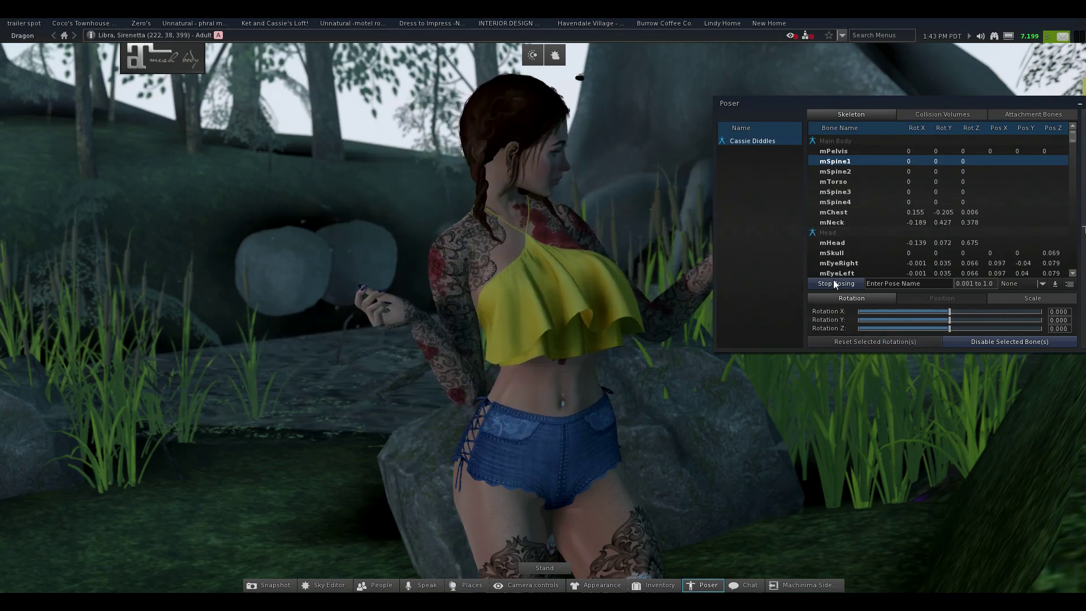
- Turn the avatar's head toward the camera by rotating mHead to about X 0.416, Y -0.029 and Z -0.822
click(839, 243)
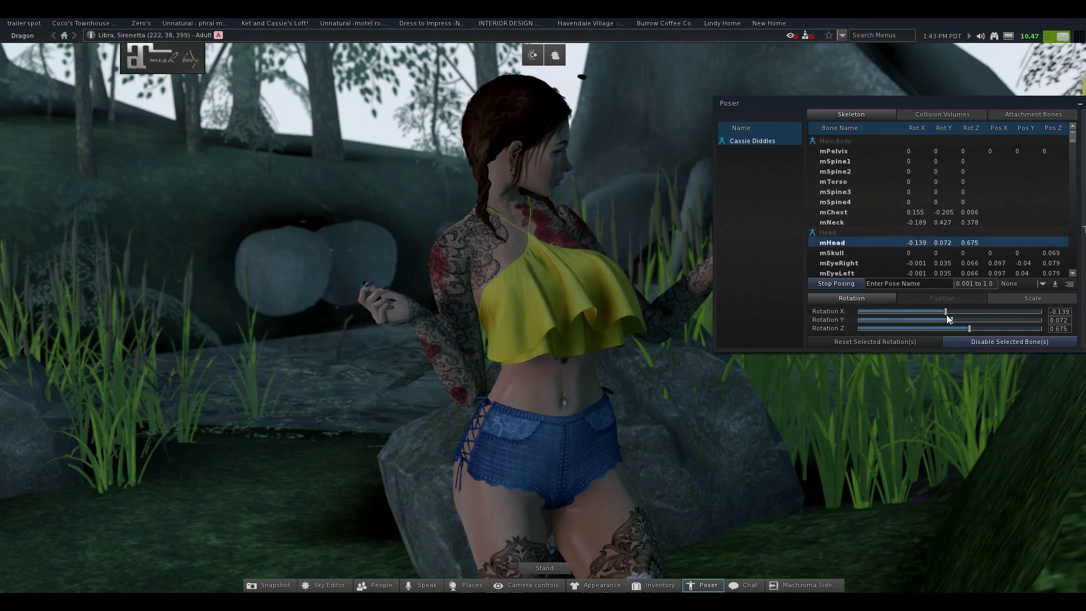
mouse_move(927, 312)
mouse_down()
mouse_move(952, 312)
mouse_move(933, 325)
mouse_move(960, 322)
mouse_move(927, 330)
mouse_up()
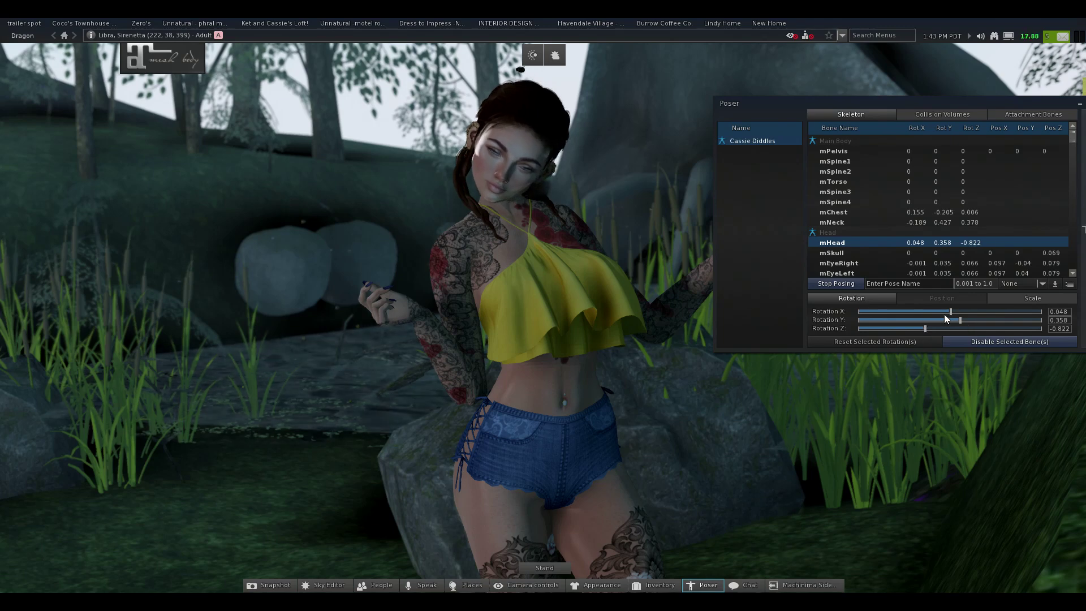
click(962, 305)
drag(960, 318, 951, 318)
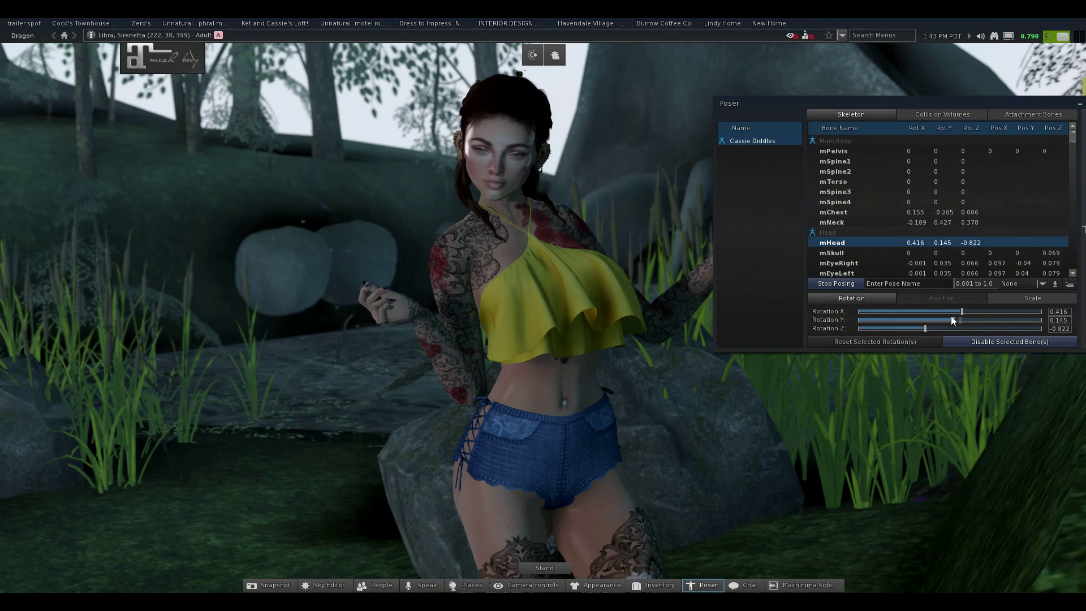
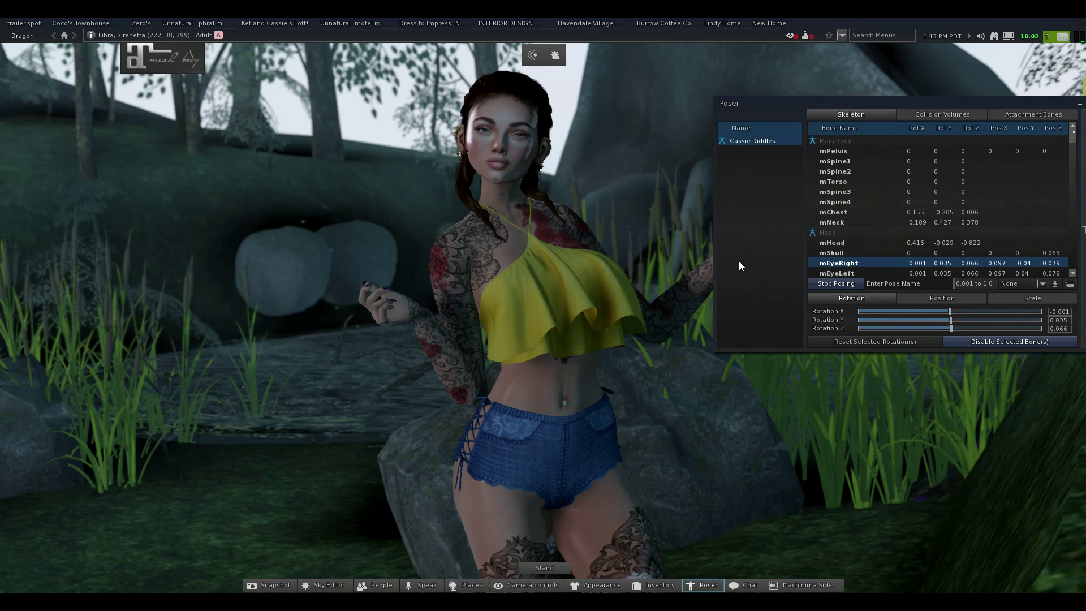
click(739, 261)
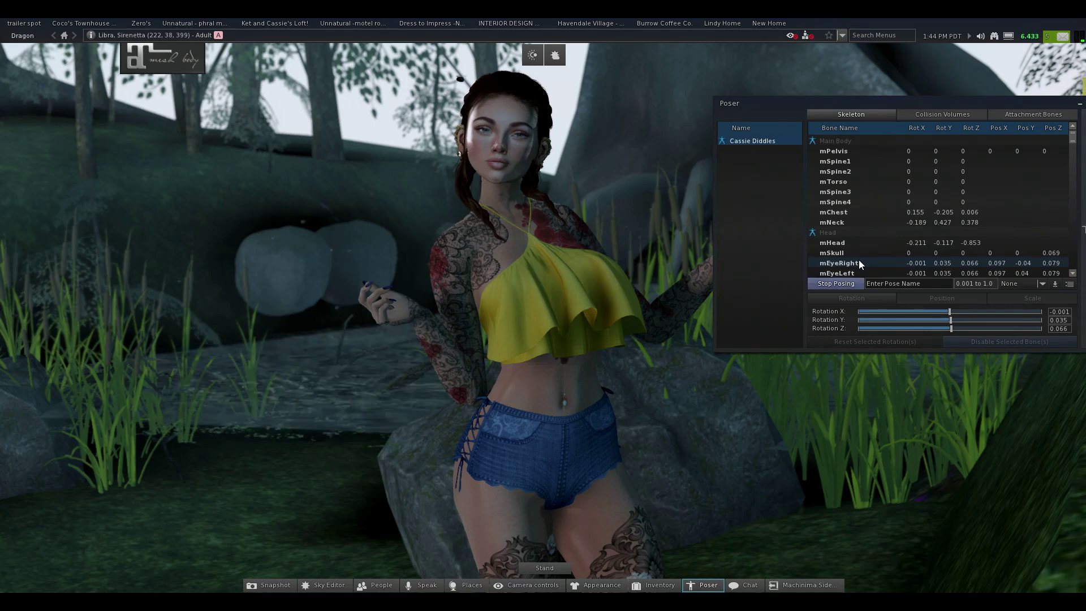
- Try moving the mEyeRight bone to a Position Y of about 0.163, and reset its position
click(859, 261)
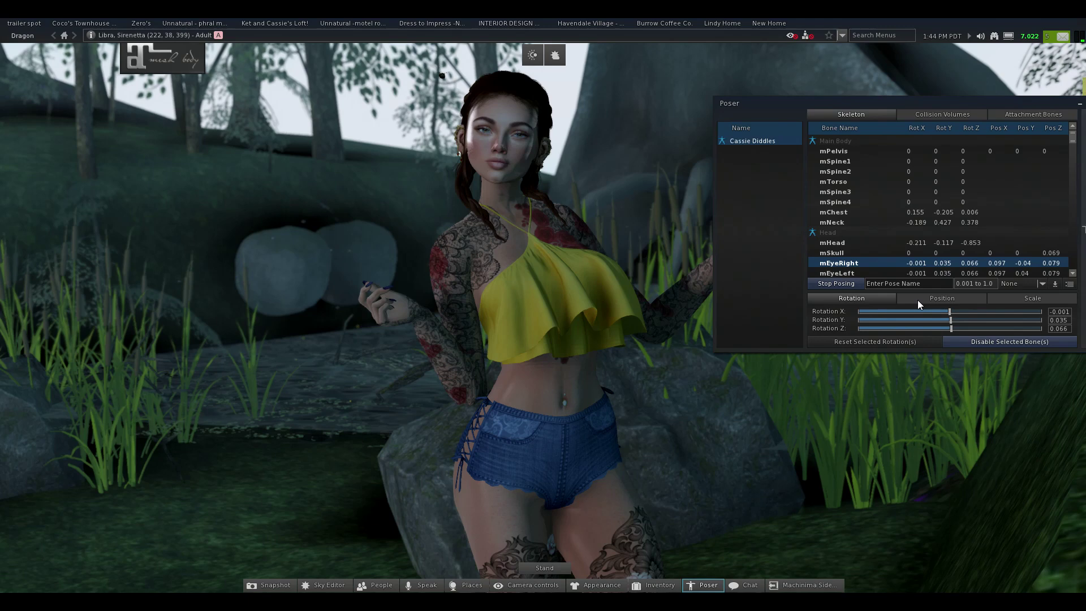
click(917, 300)
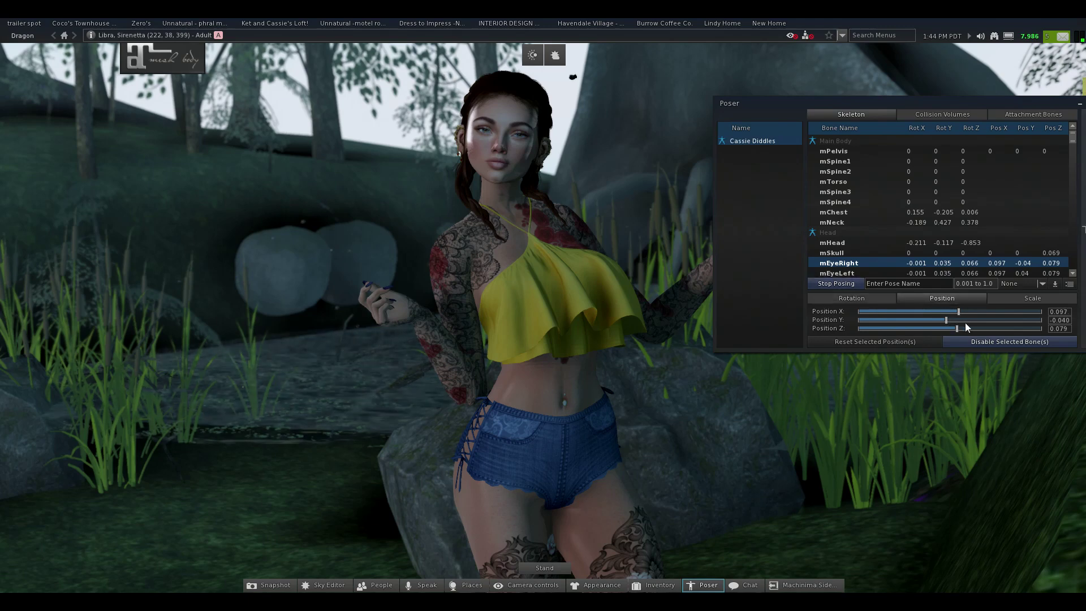
click(964, 321)
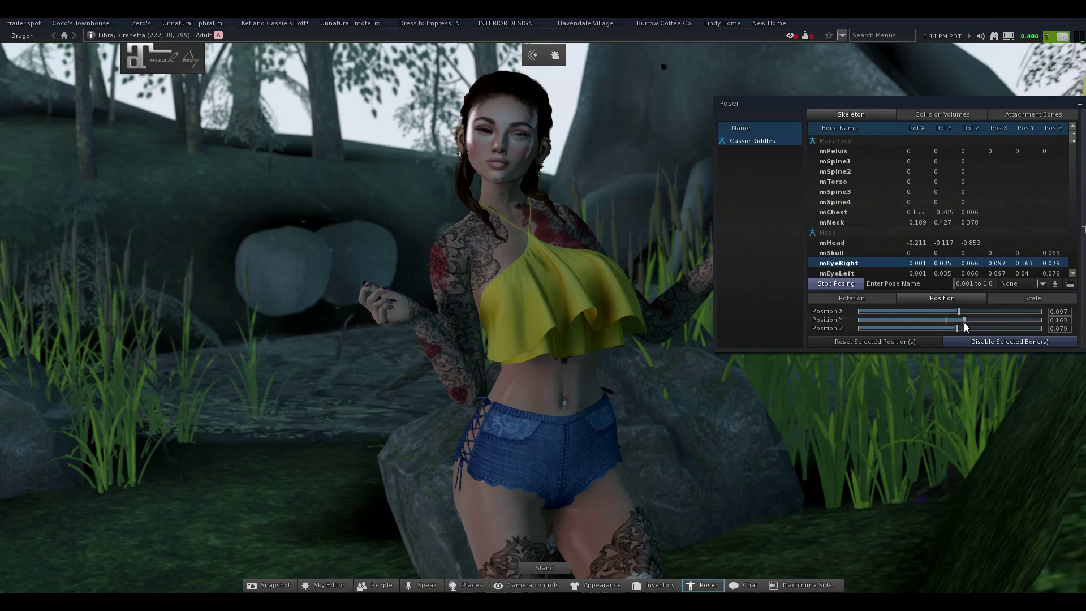
key(alt+p)
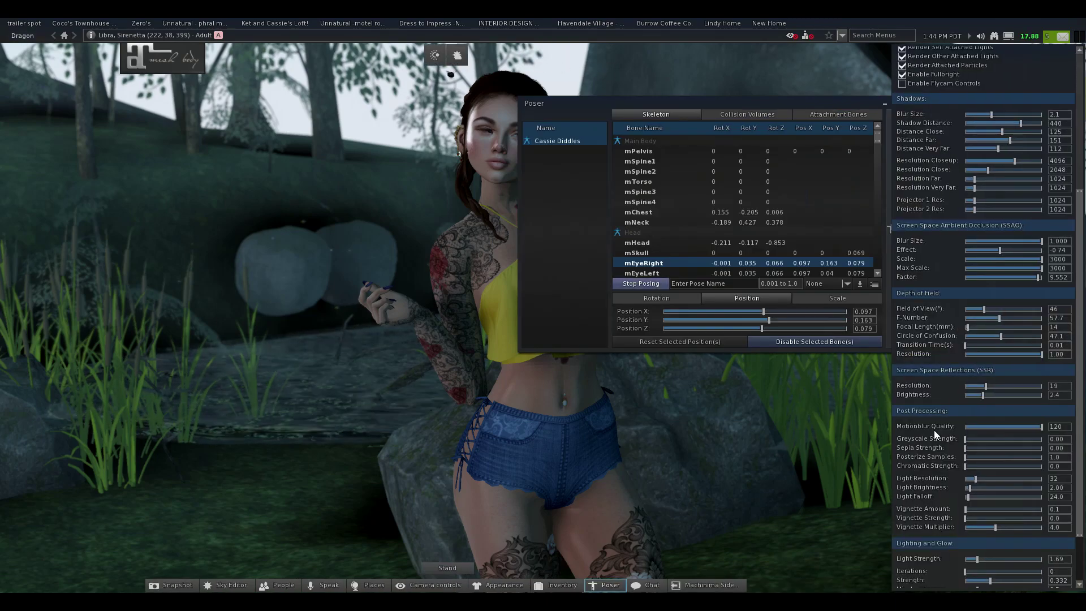
key(alt+p)
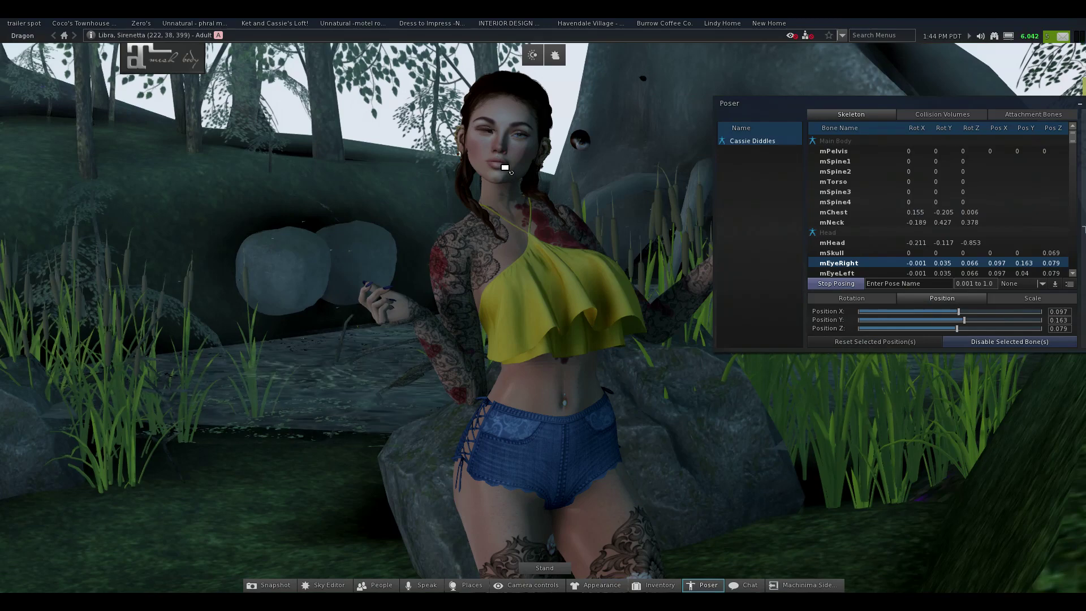
alt+drag(505, 168, 534, 96)
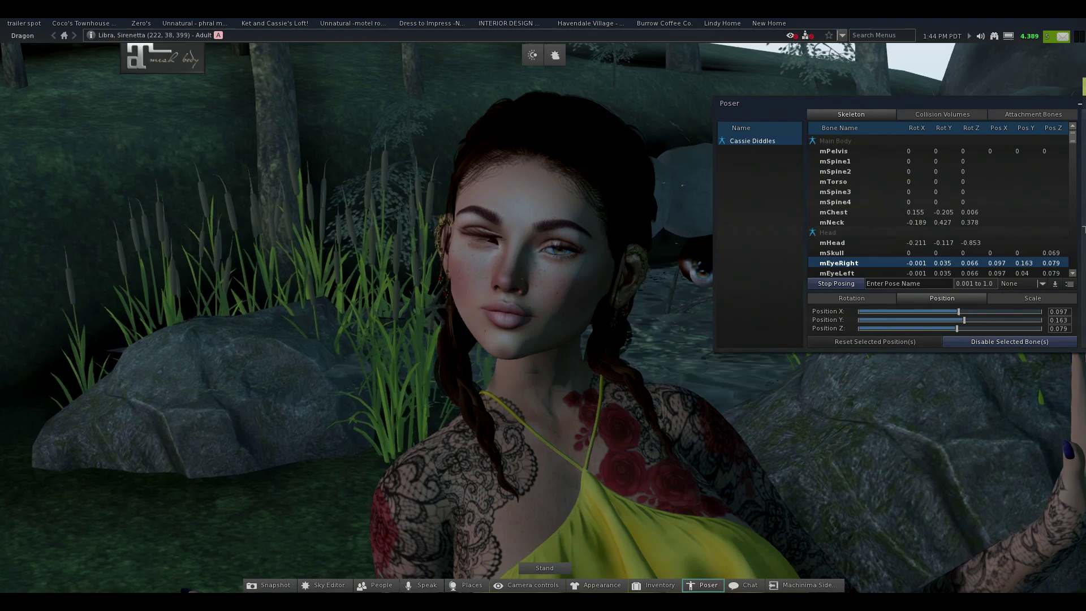
click(902, 342)
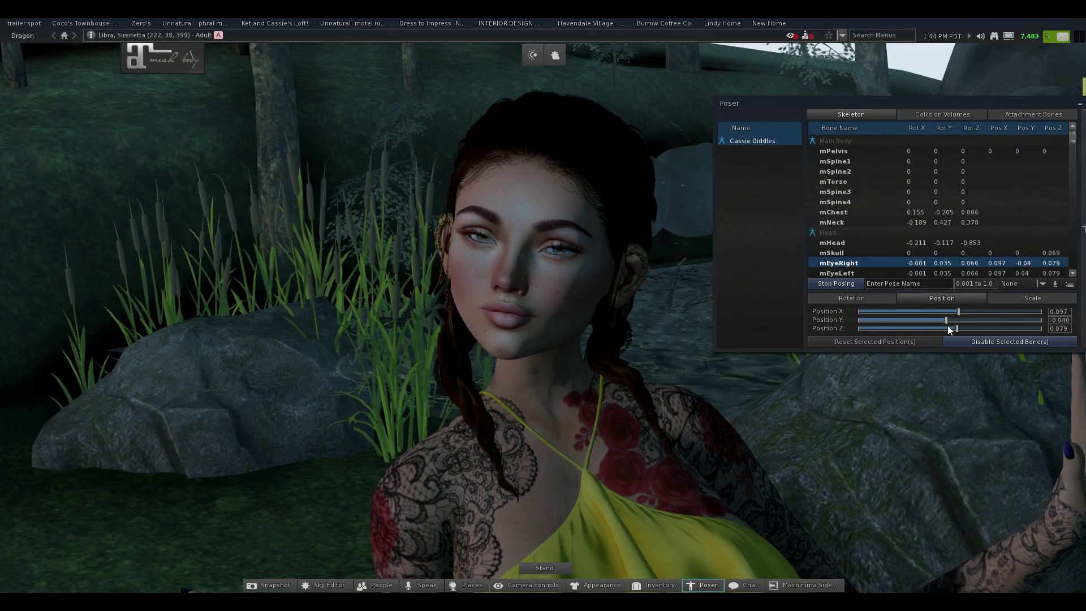
- Try shifting mEyeRight to a Position Y of about -0.052, and restore its original position
drag(946, 320, 930, 320)
click(949, 321)
drag(947, 321, 945, 320)
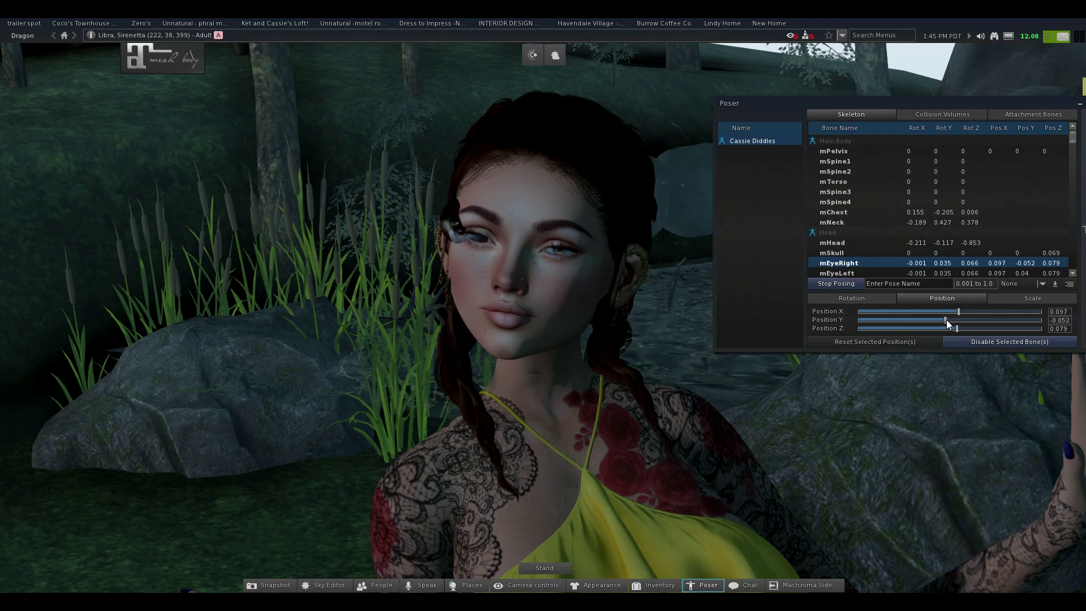
click(884, 214)
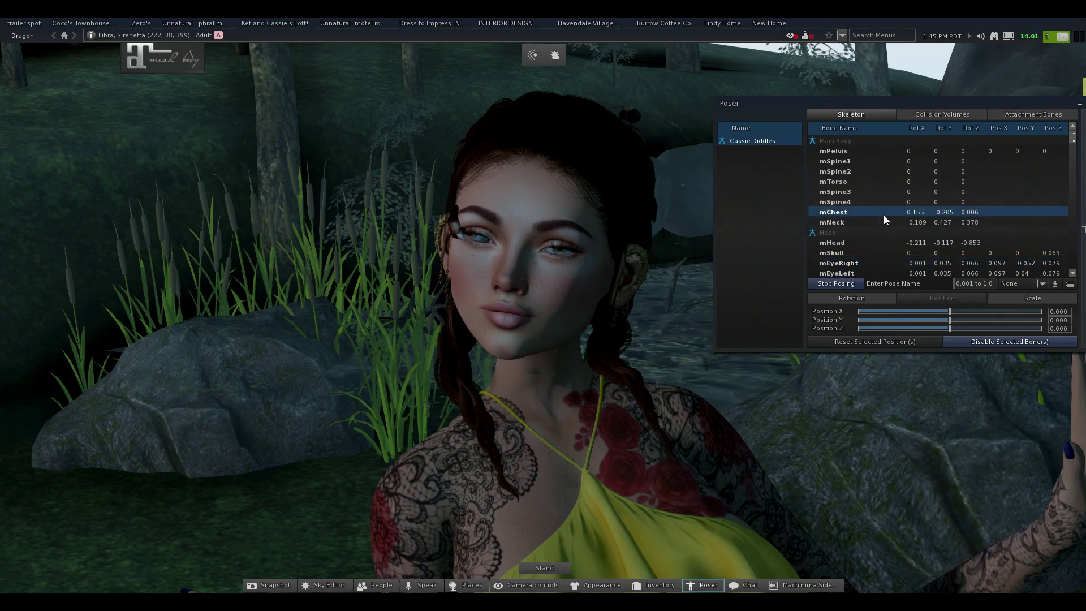
click(855, 264)
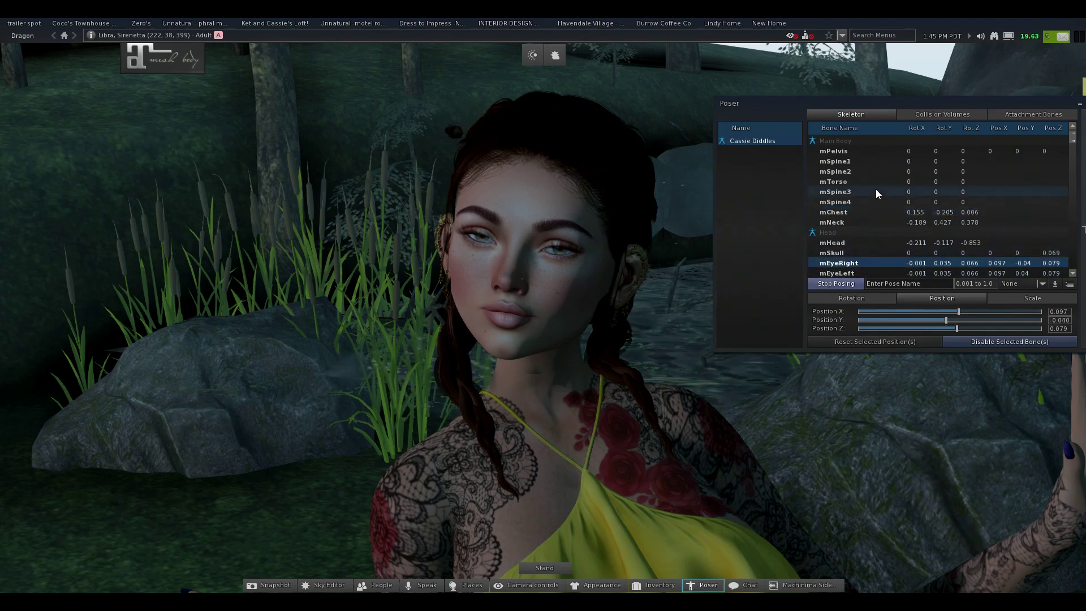
- Try changing the position of the mFaceChin bone, and reset it
scroll(875, 191, down, 12)
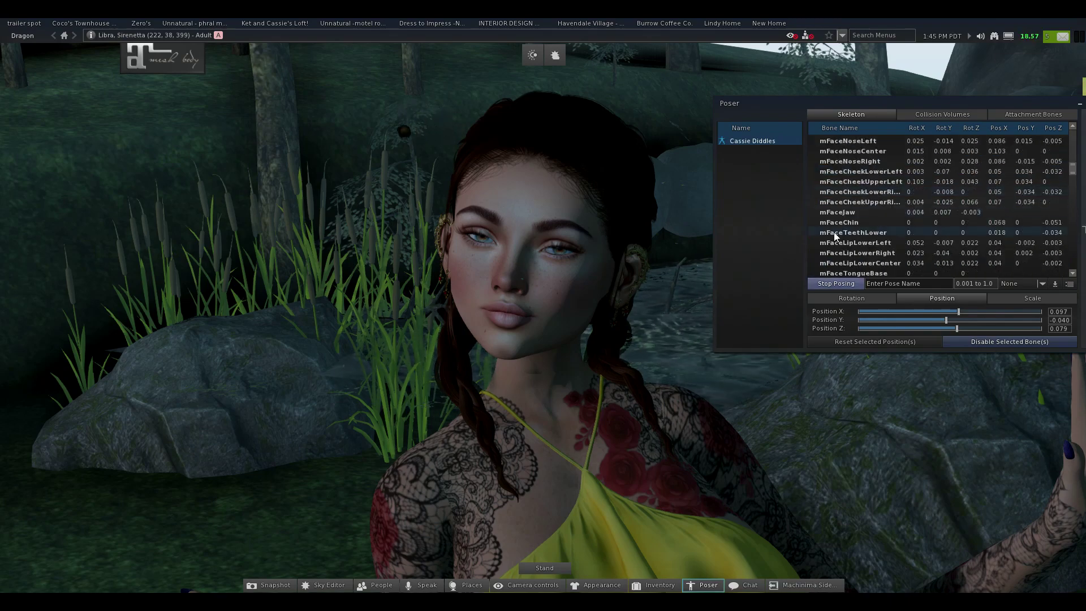
click(845, 222)
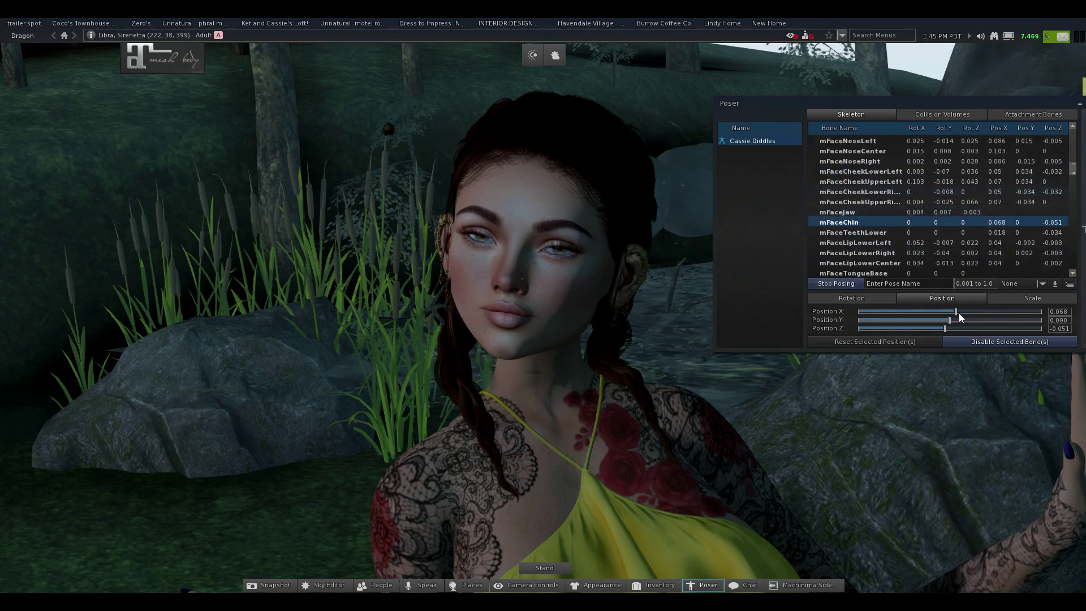
mouse_move(955, 311)
mouse_down()
mouse_move(941, 311)
mouse_move(960, 308)
mouse_move(945, 328)
mouse_up()
click(885, 342)
- Try changing the scale and the rotation of mFaceChin, resetting each of them
click(1005, 301)
drag(904, 315, 959, 327)
click(878, 343)
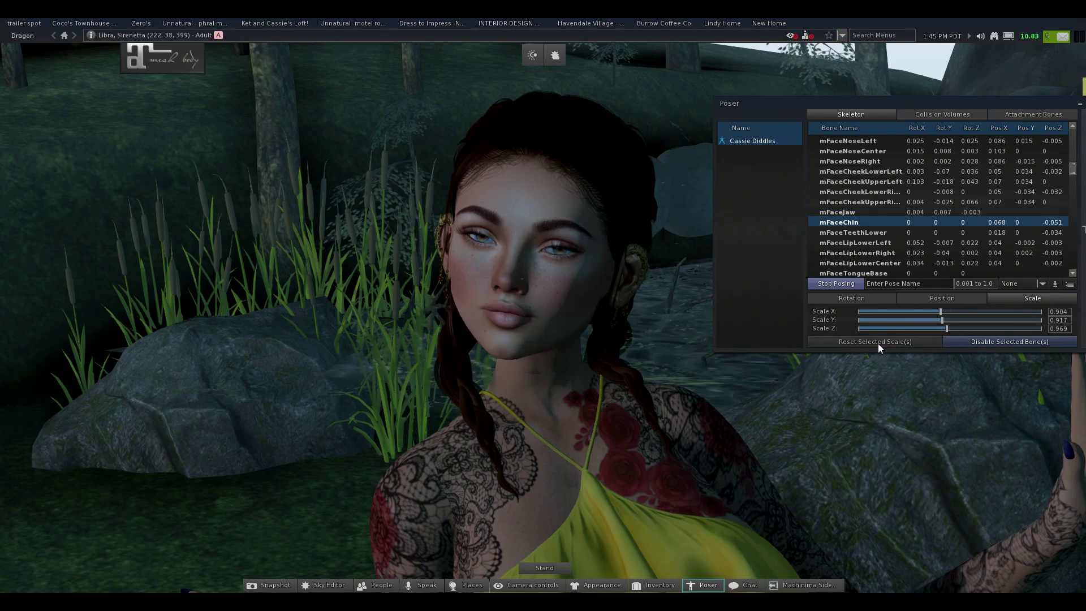
click(867, 296)
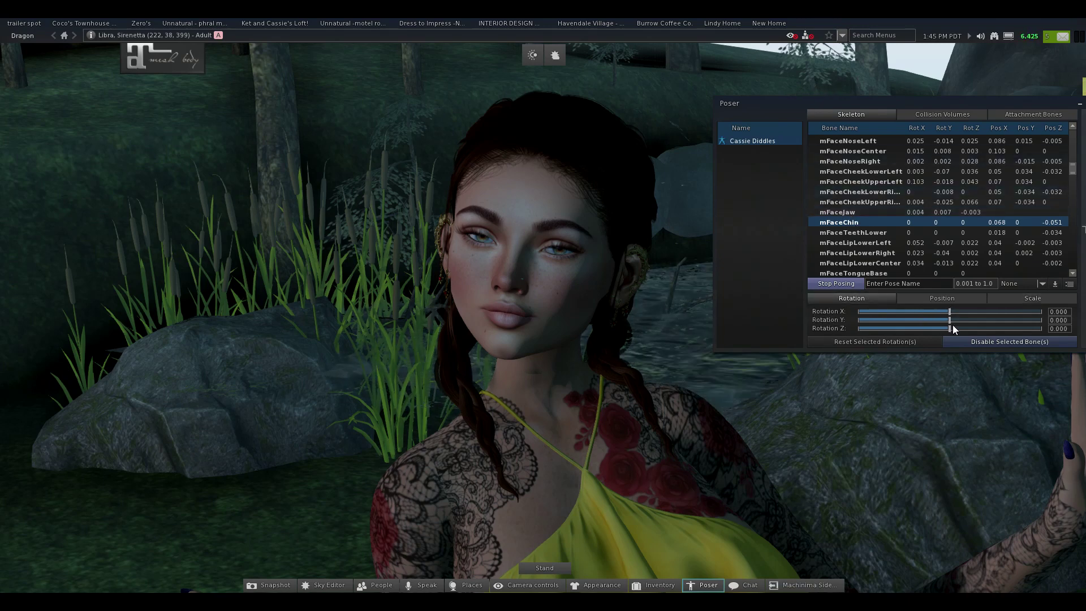
mouse_move(951, 321)
mouse_down()
mouse_move(923, 330)
mouse_move(950, 328)
mouse_move(940, 311)
mouse_up()
click(913, 344)
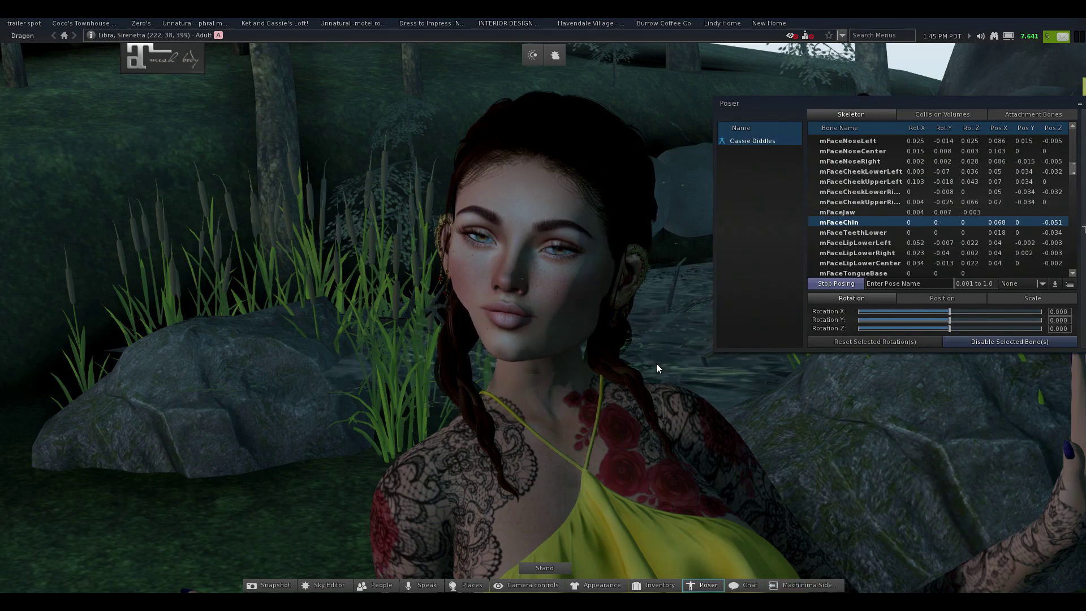
- Swing the left leg by rotating mHipLeft to about X 0.28, Y 0.764 and Z 0.802
alt+drag(542, 305, 520, 305)
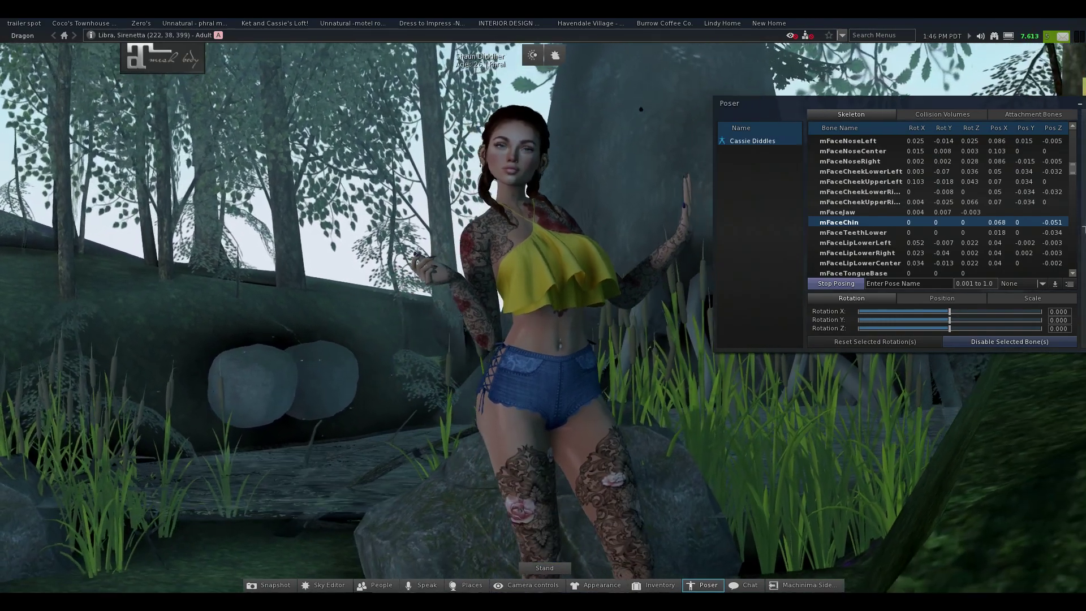
scroll(881, 212, down, 10)
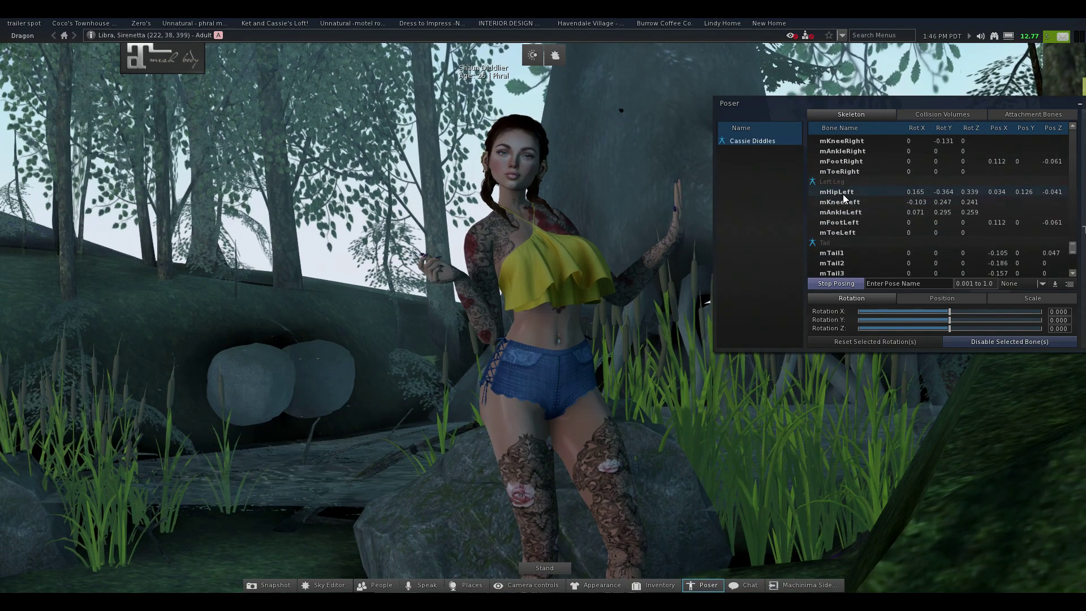
click(843, 195)
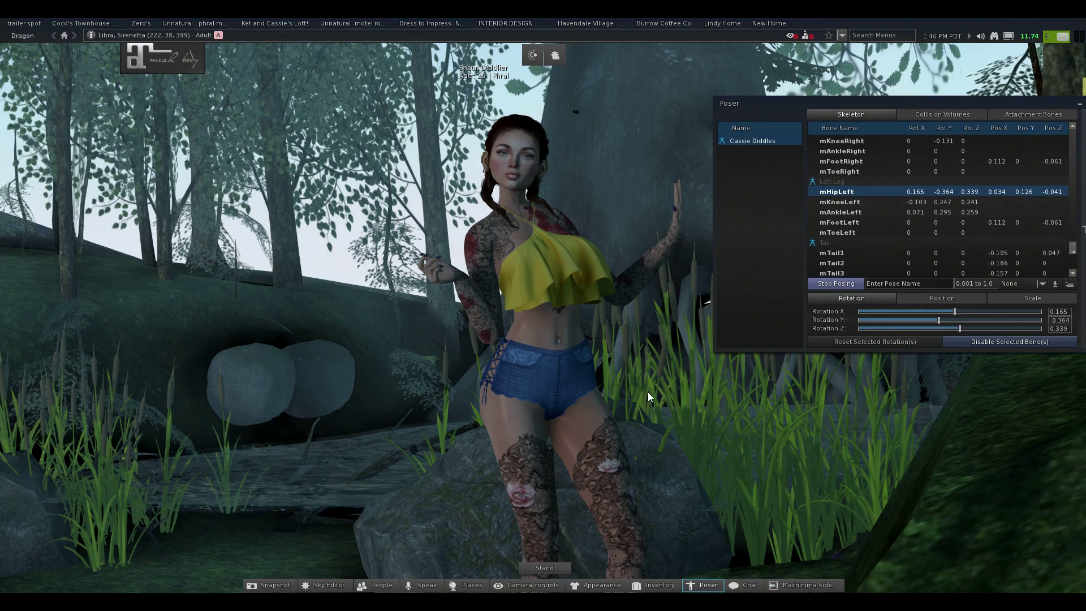
alt+drag(521, 254, 1064, 212)
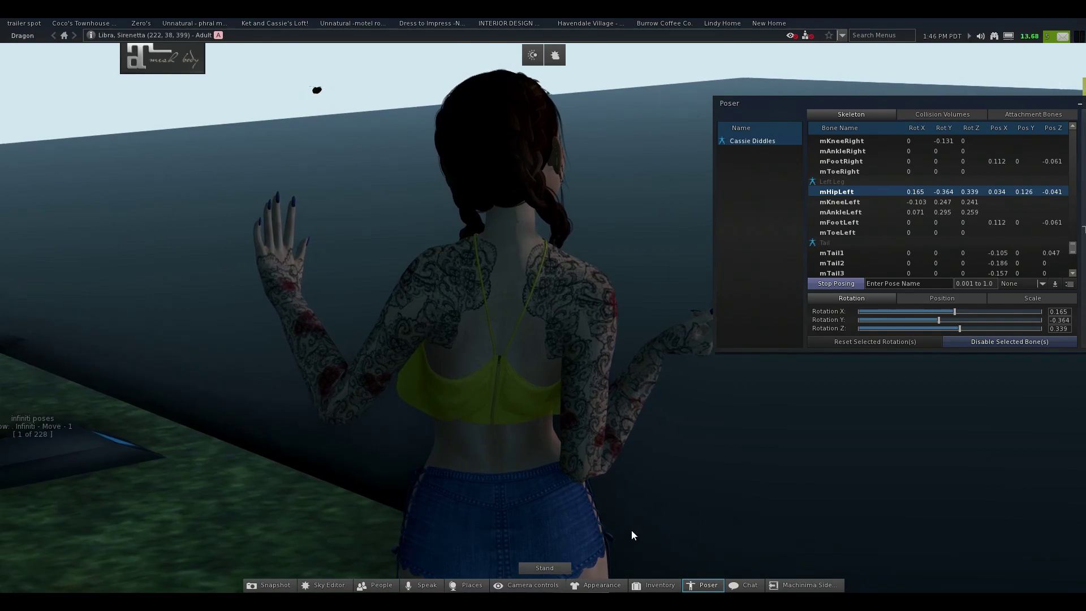
scroll(531, 371, up, 5)
ctrl+alt+drag(520, 348, 540, 305)
drag(939, 320, 958, 320)
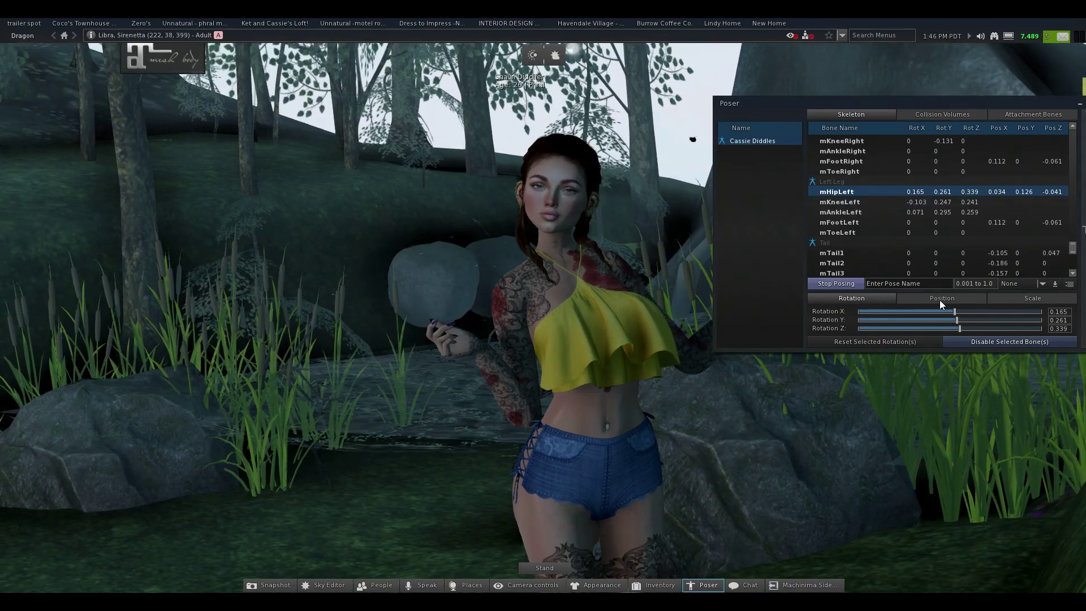
drag(955, 310, 1043, 222)
drag(1042, 312, 956, 311)
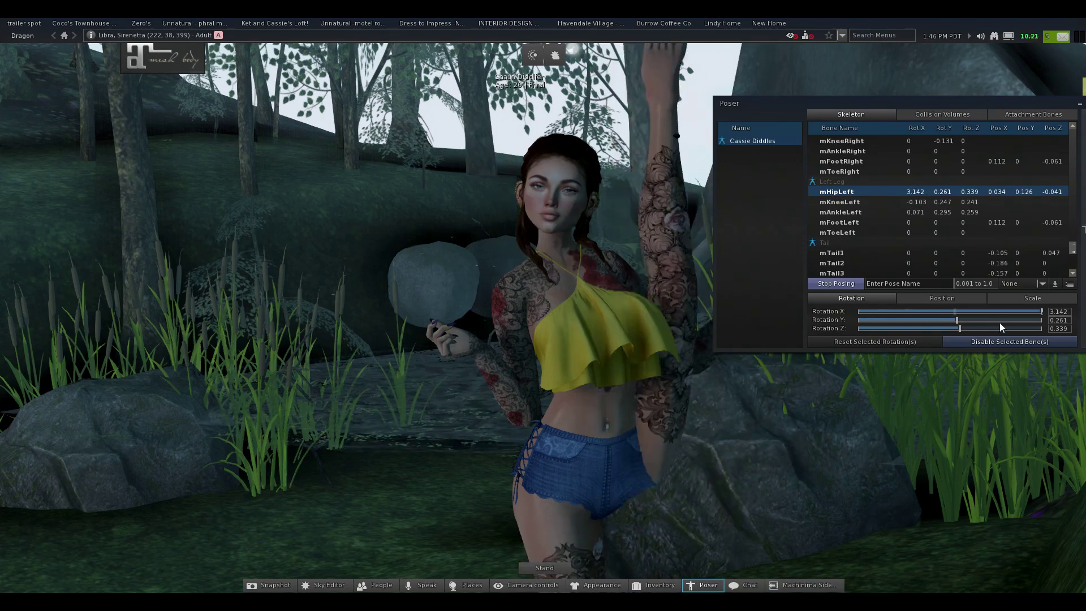
drag(864, 297, 972, 322)
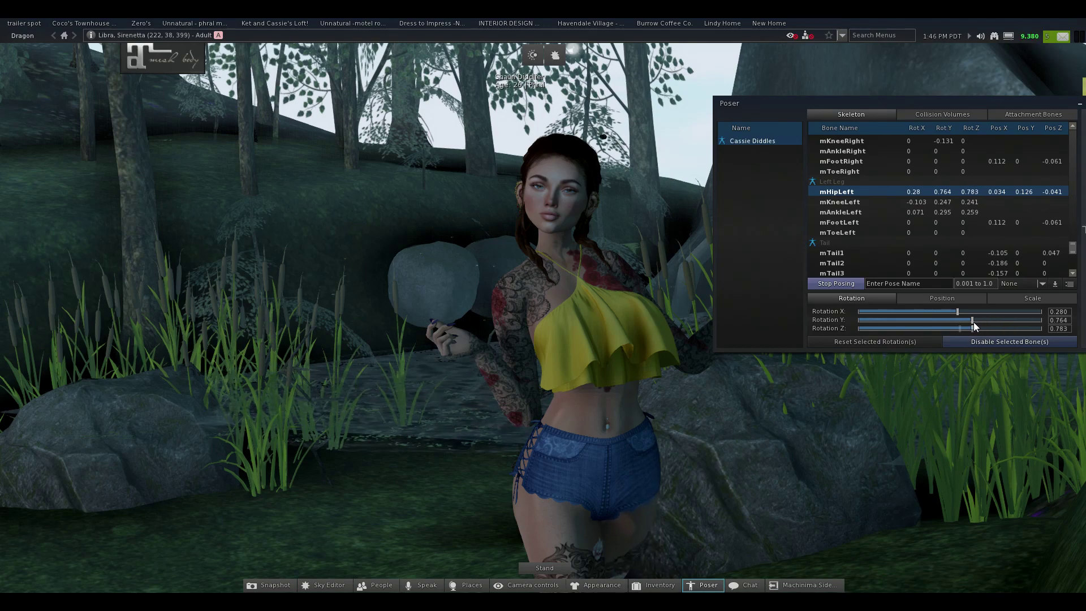
- Try bending the left knee by rotating mKneeLeft to about X -2.117, Y -1.711 and Z -2.291
click(839, 203)
alt+click(599, 512)
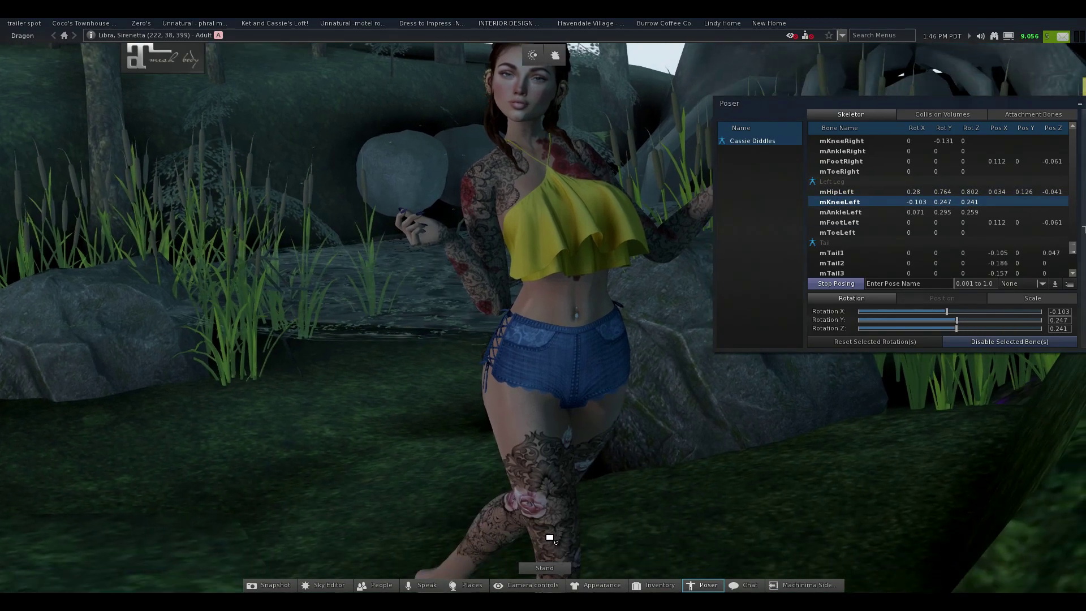
ctrl+alt+drag(548, 538, 452, 373)
drag(945, 310, 882, 328)
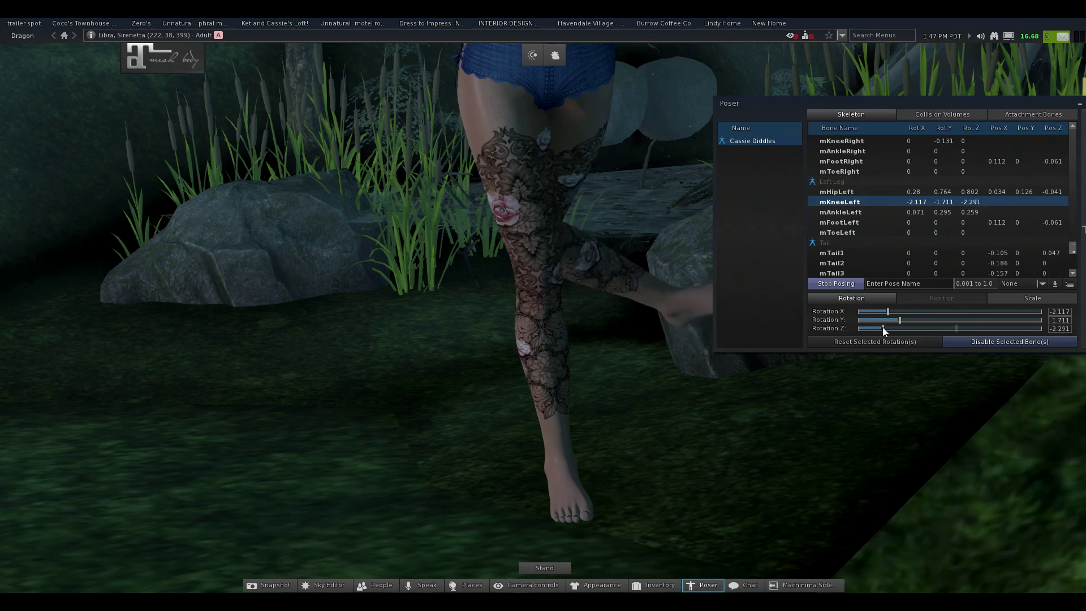
- Reset the rotations of the left leg's mKneeLeft, mHipLeft and mAnkleLeft bones
click(885, 345)
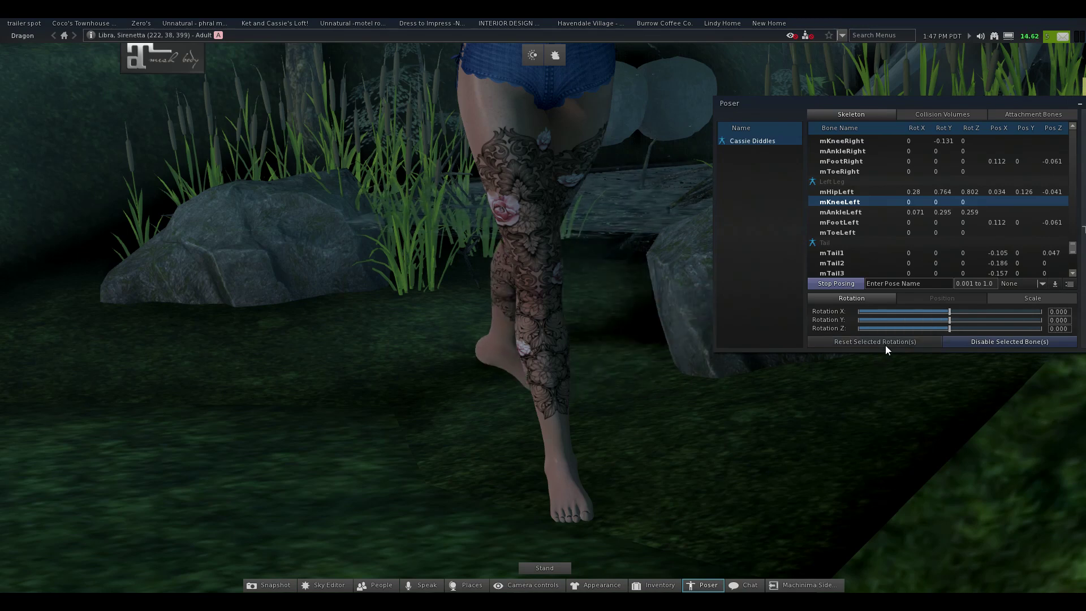
click(870, 194)
click(883, 345)
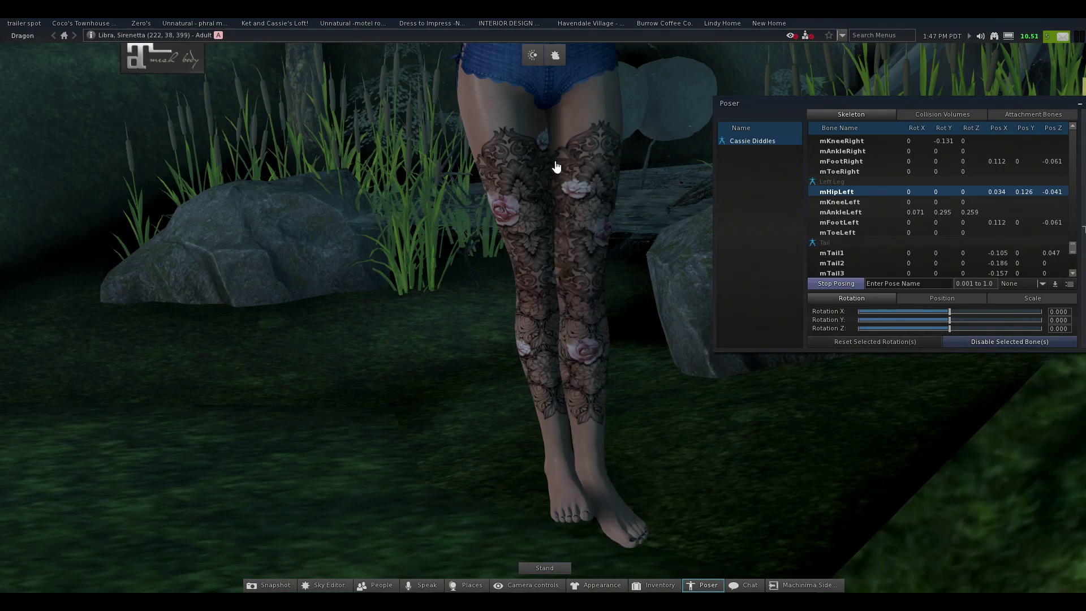
ctrl+alt+drag(591, 113, 540, 300)
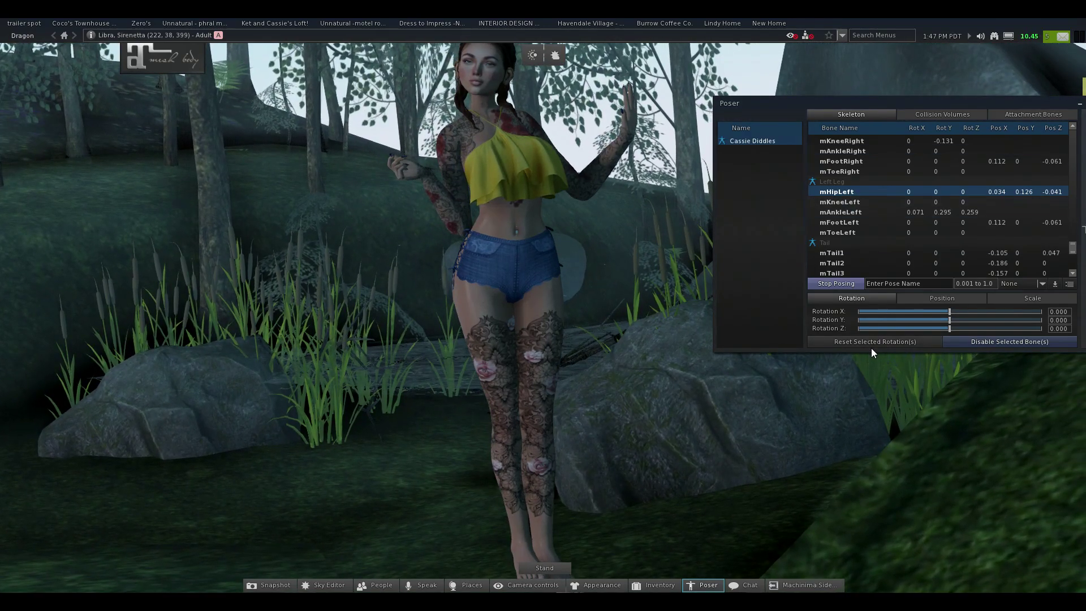
click(851, 201)
click(855, 193)
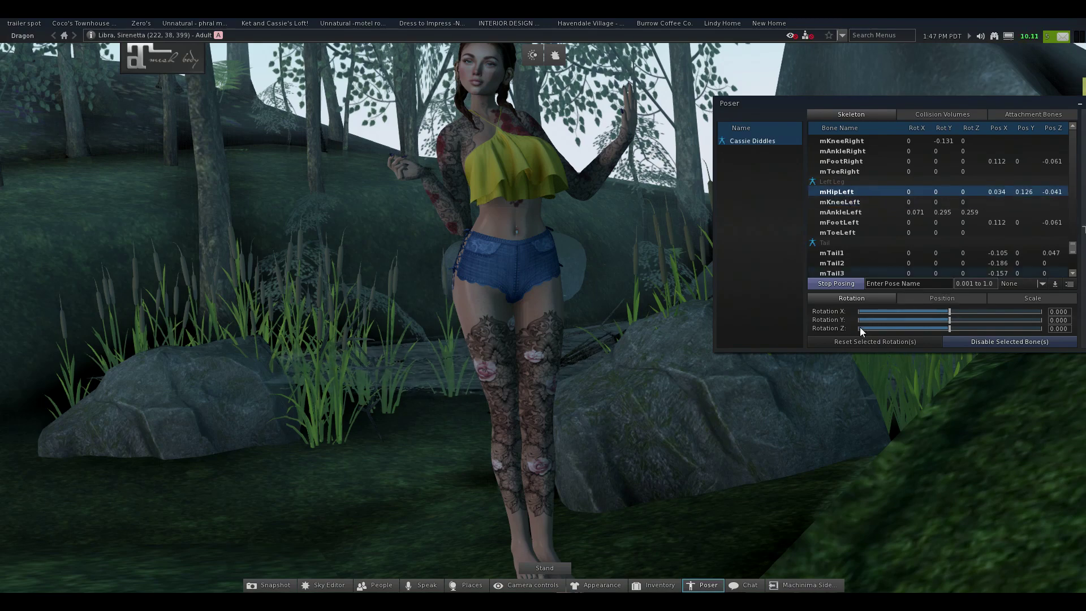
click(852, 204)
key(Down)
click(881, 341)
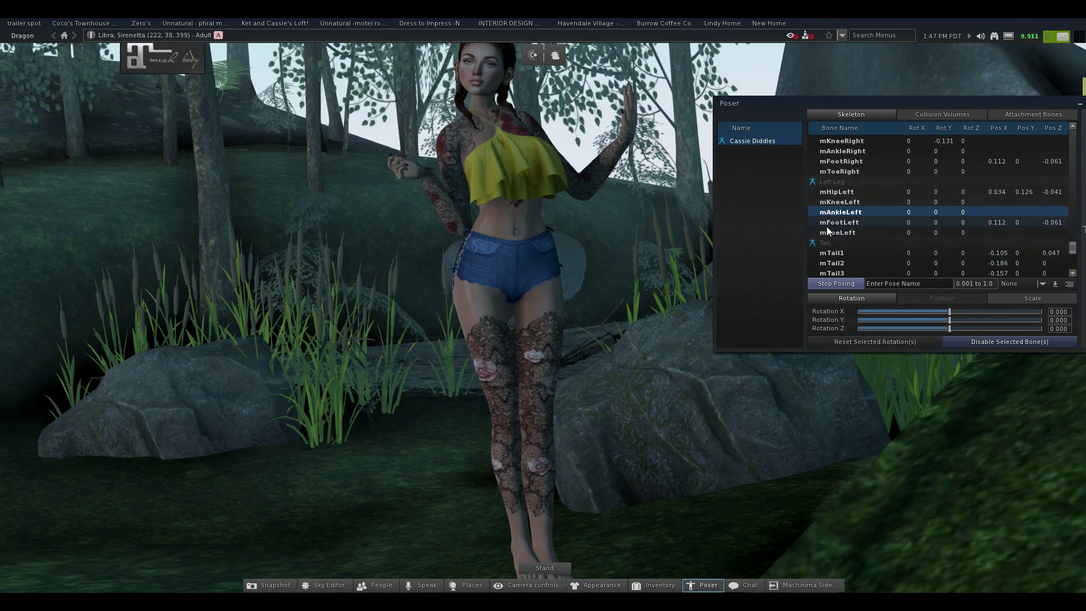
- Set the X rotation of the left hand's mHandRing1Left bone to about 0.474
scroll(826, 226, up, 8)
scroll(826, 226, up, 8)
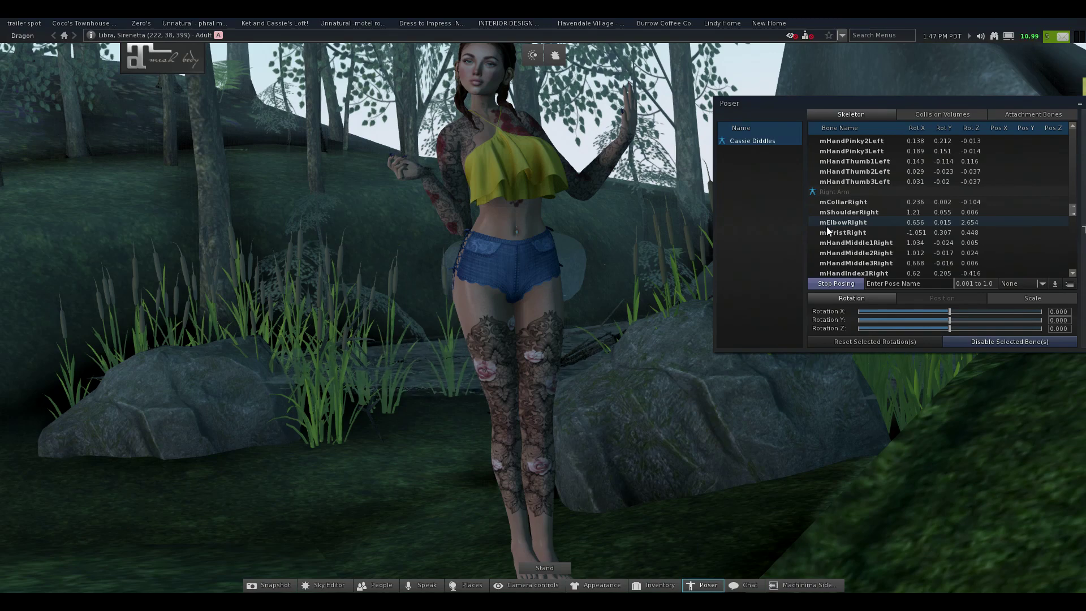
scroll(826, 226, up, 5)
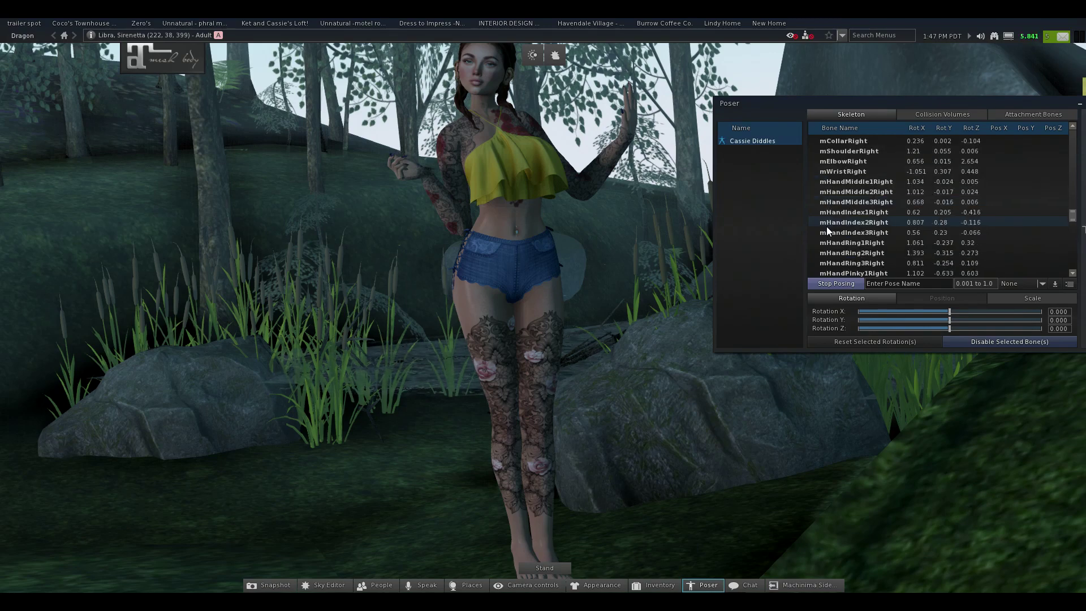
scroll(826, 227, up, 2)
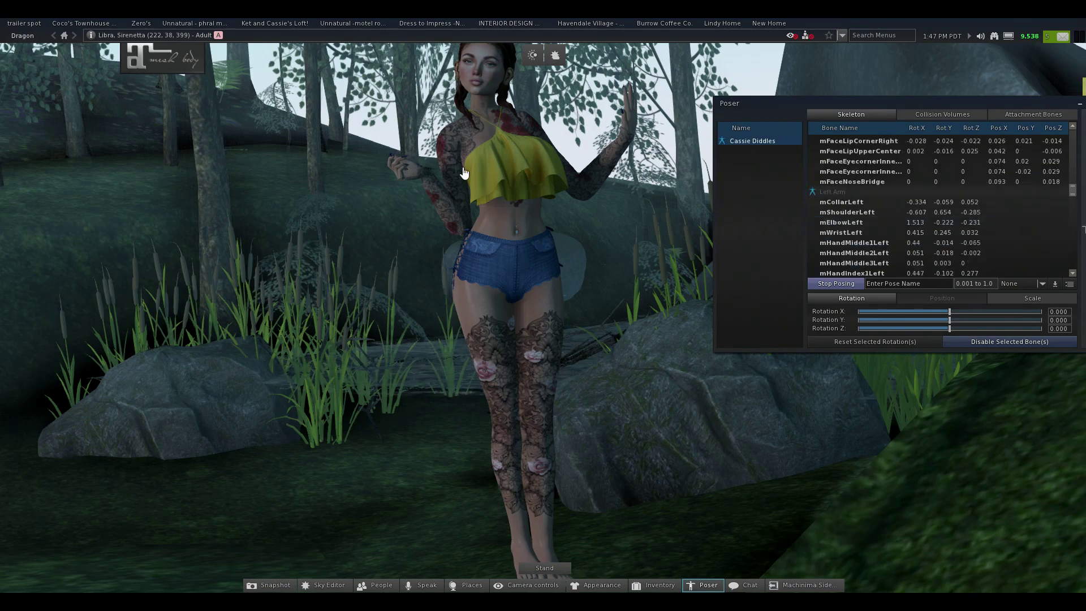
alt+drag(453, 158, 489, 121)
scroll(403, 428, up, 5)
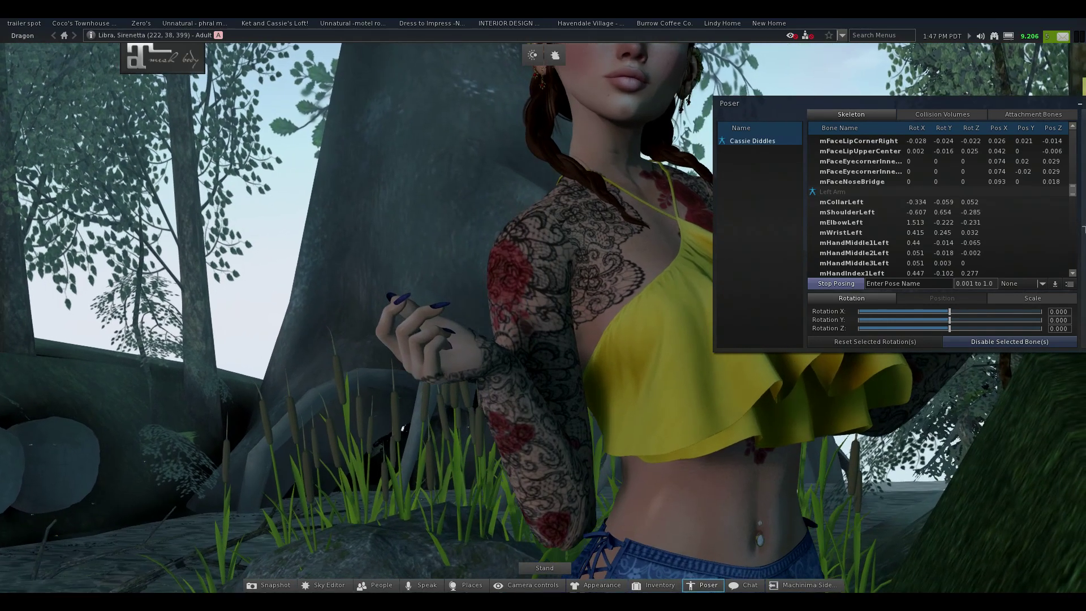
ctrl+alt+drag(526, 300, 545, 313)
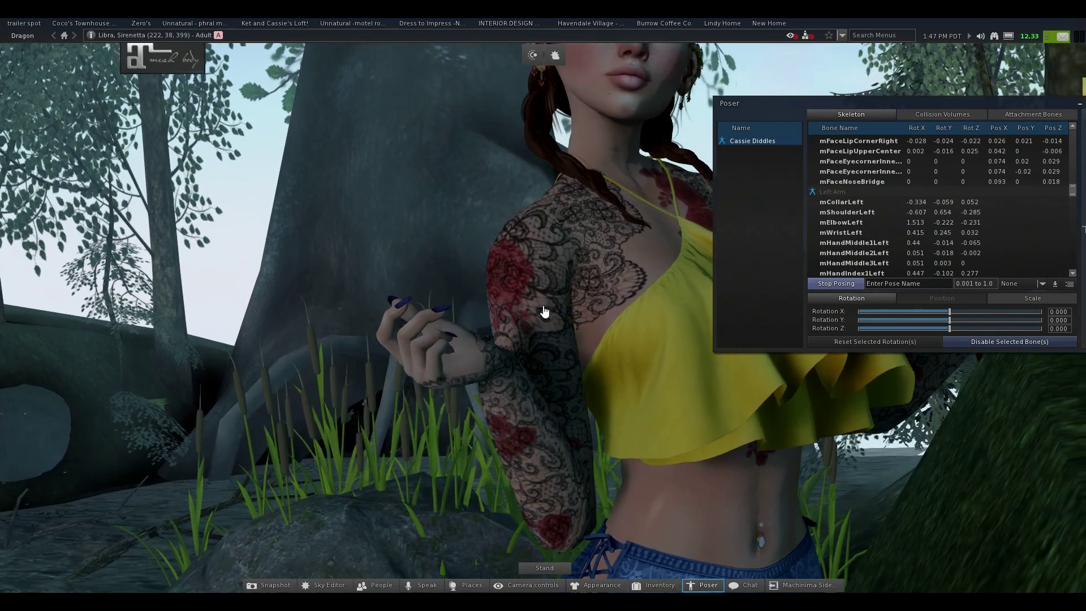
scroll(827, 221, down, 3)
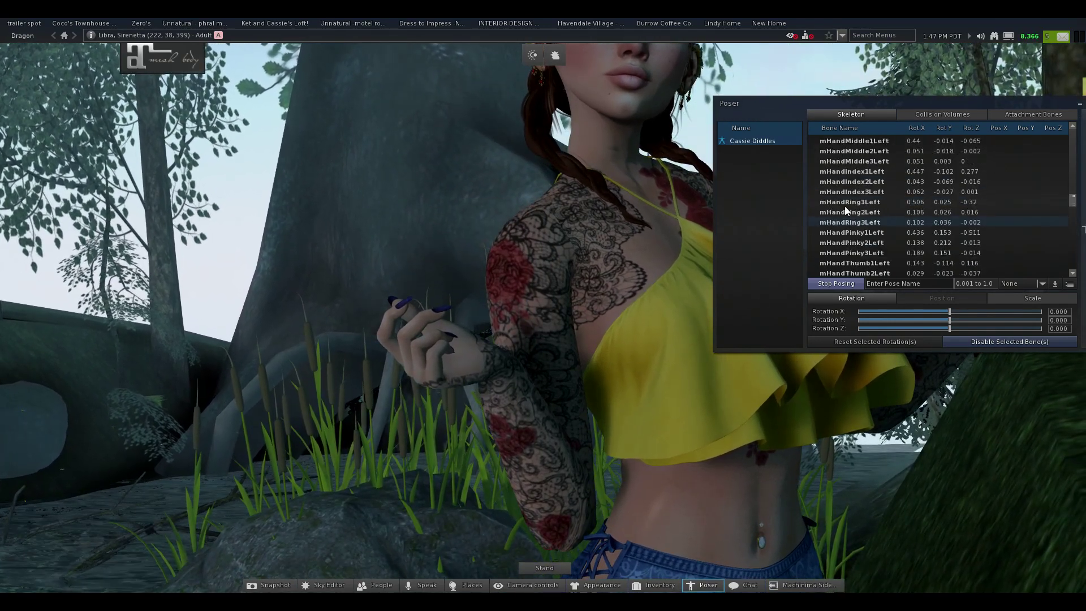
click(846, 205)
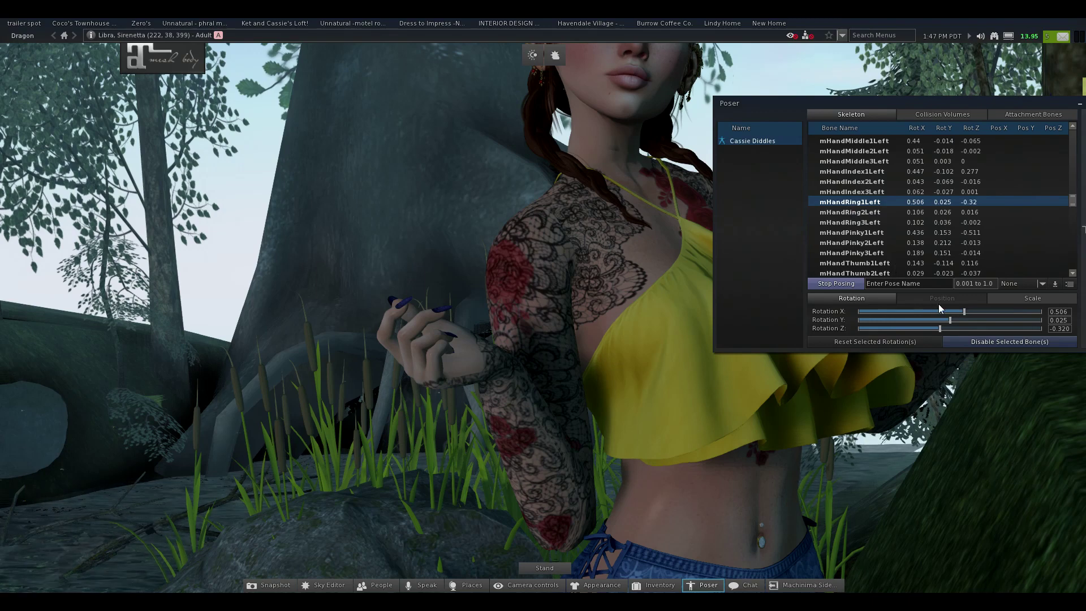
mouse_move(963, 311)
mouse_down()
mouse_move(931, 311)
mouse_move(965, 311)
mouse_up()
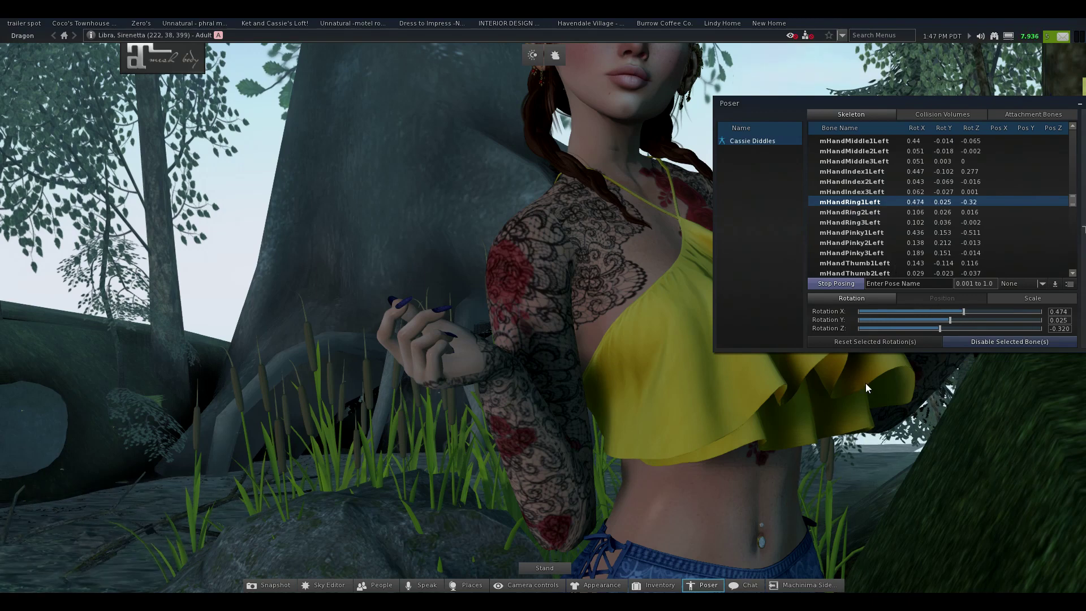
- View the left hand up close and set mHandRing1Left's Y rotation to about -0.648
alt+drag(543, 317, 187, 272)
alt+drag(543, 170, 316, 167)
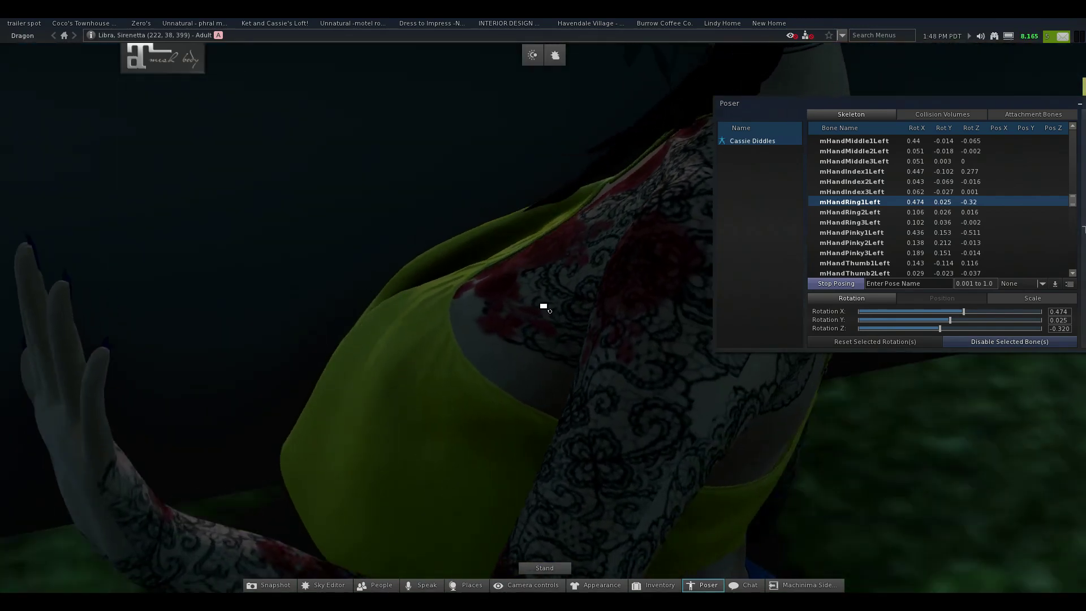
ctrl+alt+drag(40, 385, 544, 305)
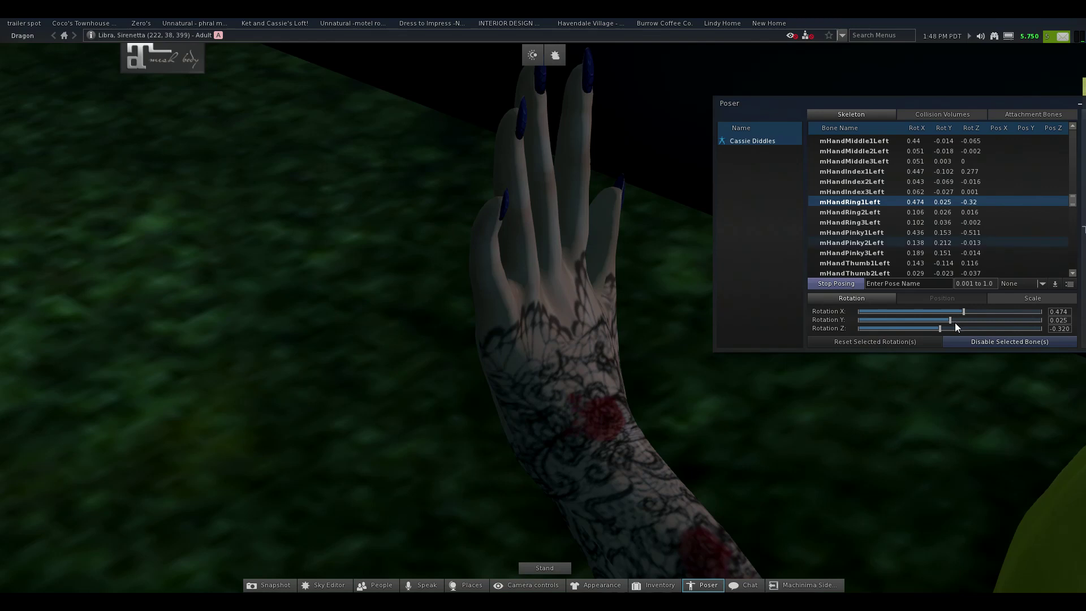
mouse_move(954, 320)
mouse_down()
mouse_move(924, 316)
mouse_move(970, 324)
mouse_up()
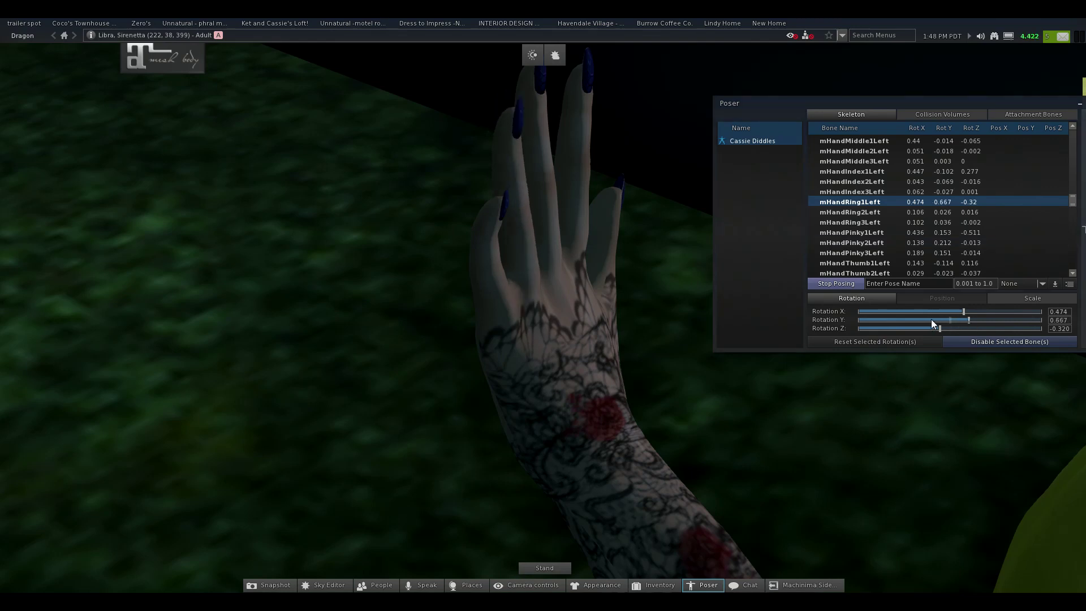
drag(969, 320, 969, 320)
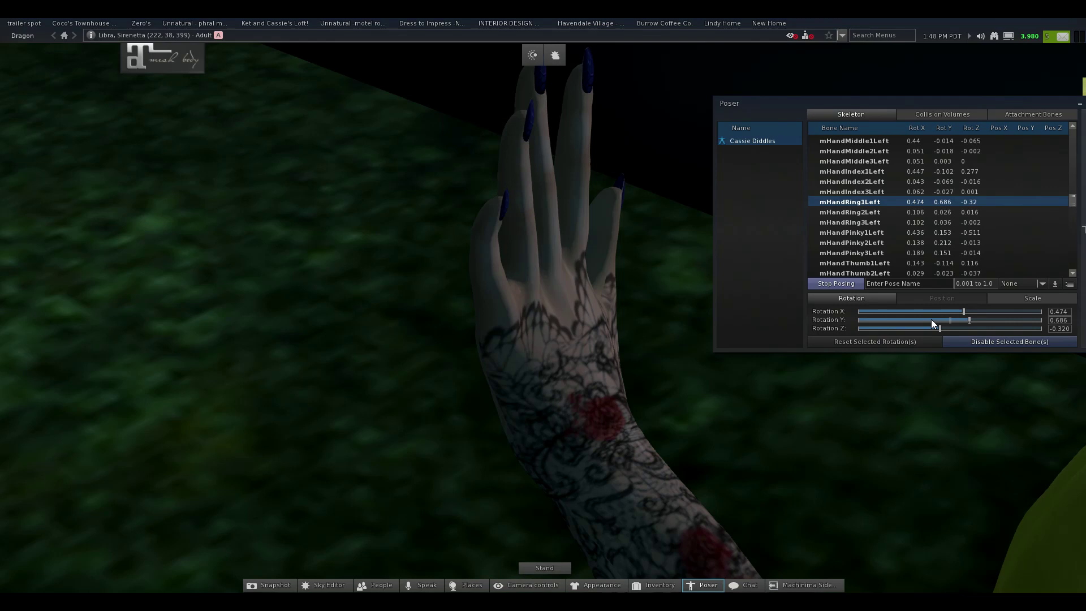
click(931, 319)
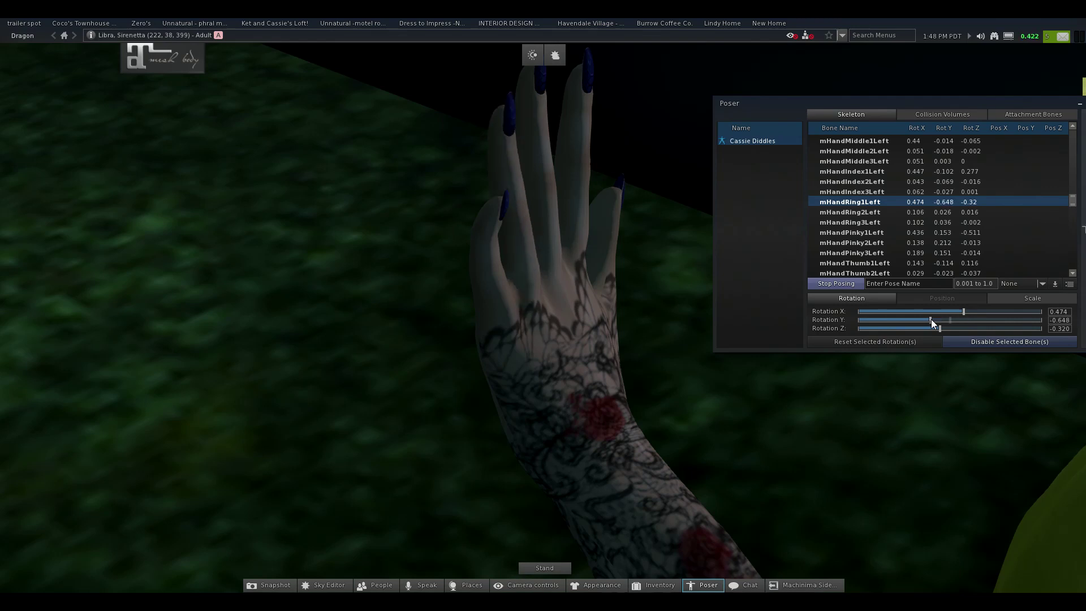
- Rotate mHandRing2Left to about X -0.01 and Y 0.184
click(873, 212)
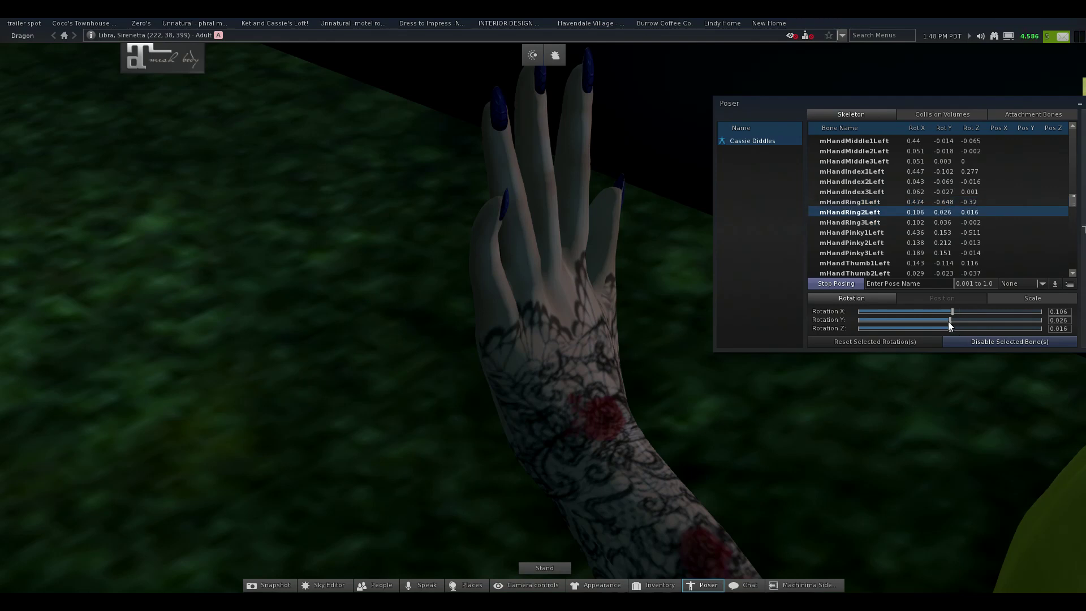
mouse_move(948, 320)
mouse_down()
mouse_move(932, 320)
mouse_move(953, 308)
mouse_up()
mouse_move(952, 310)
mouse_down()
mouse_move(921, 303)
mouse_move(948, 301)
mouse_up()
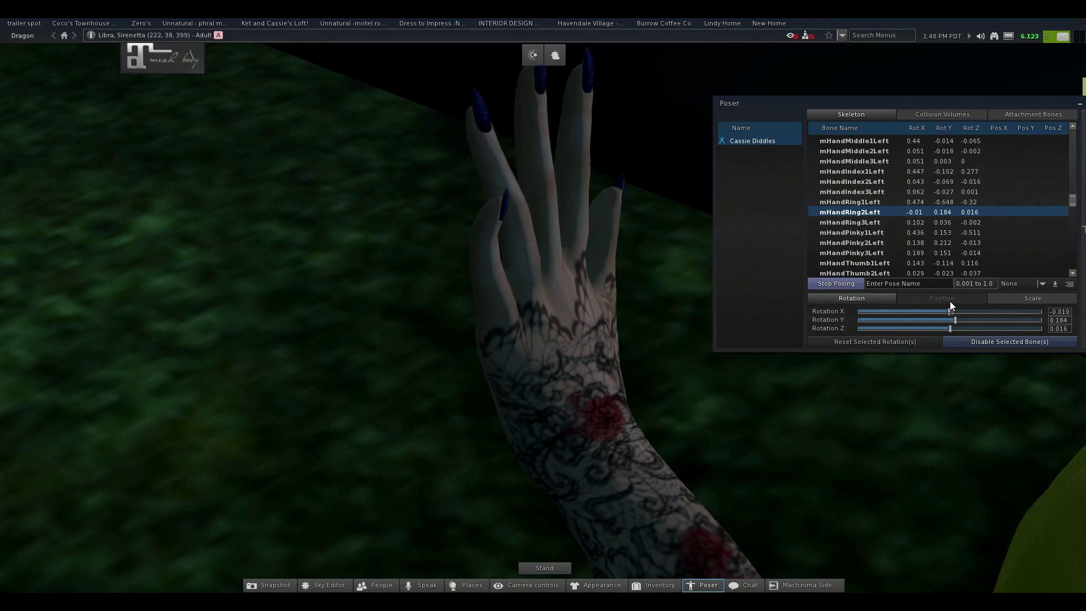
- Rotate mHandRing3Left to about X 0.416, Y 0.087 and Z 0.261
click(880, 223)
mouse_move(948, 319)
mouse_down()
mouse_move(911, 320)
mouse_move(958, 322)
mouse_up()
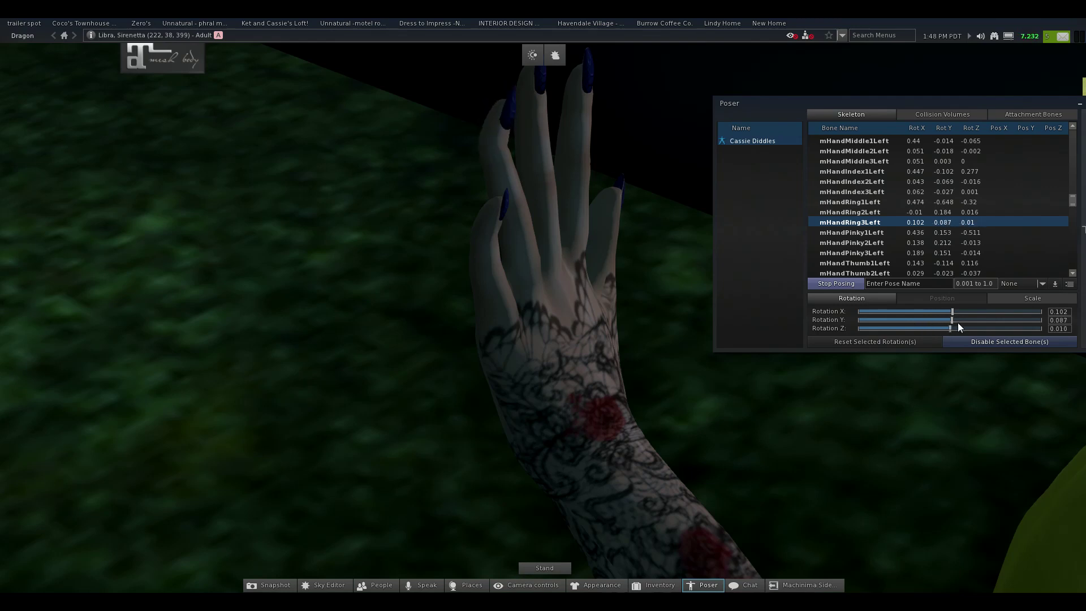
mouse_move(942, 312)
mouse_down()
mouse_move(915, 311)
mouse_move(962, 307)
mouse_up()
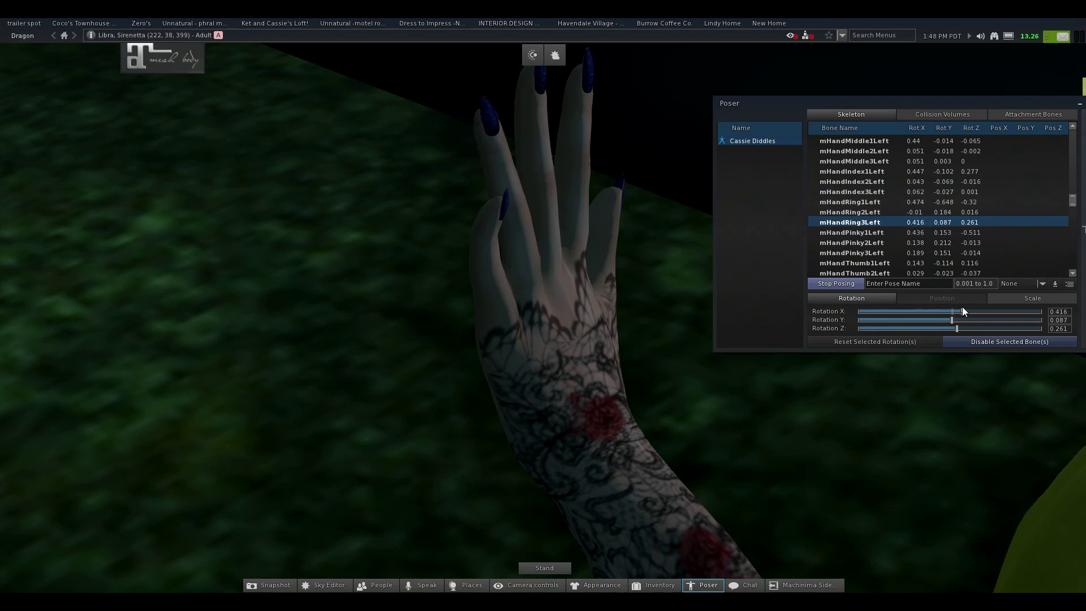
- Close the Poser and view the whole posed avatar from the front
drag(1020, 103, 949, 118)
click(1023, 119)
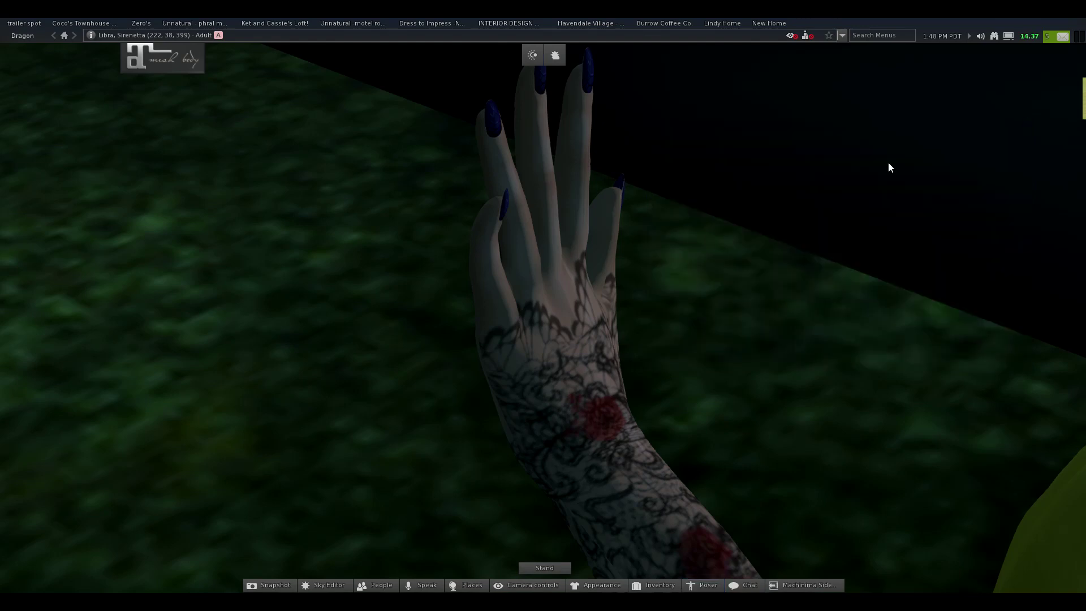
alt+drag(560, 377, 622, 486)
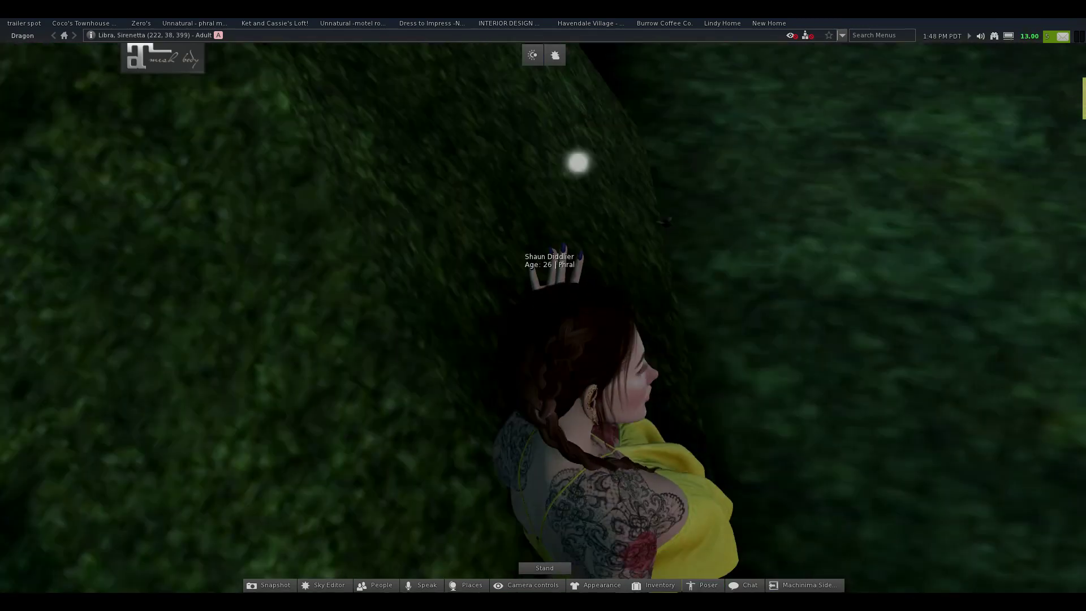
mouse_move(542, 305)
alt+mouse_down()
mouse_move(571, 351)
mouse_move(541, 299)
alt+mouse_up()
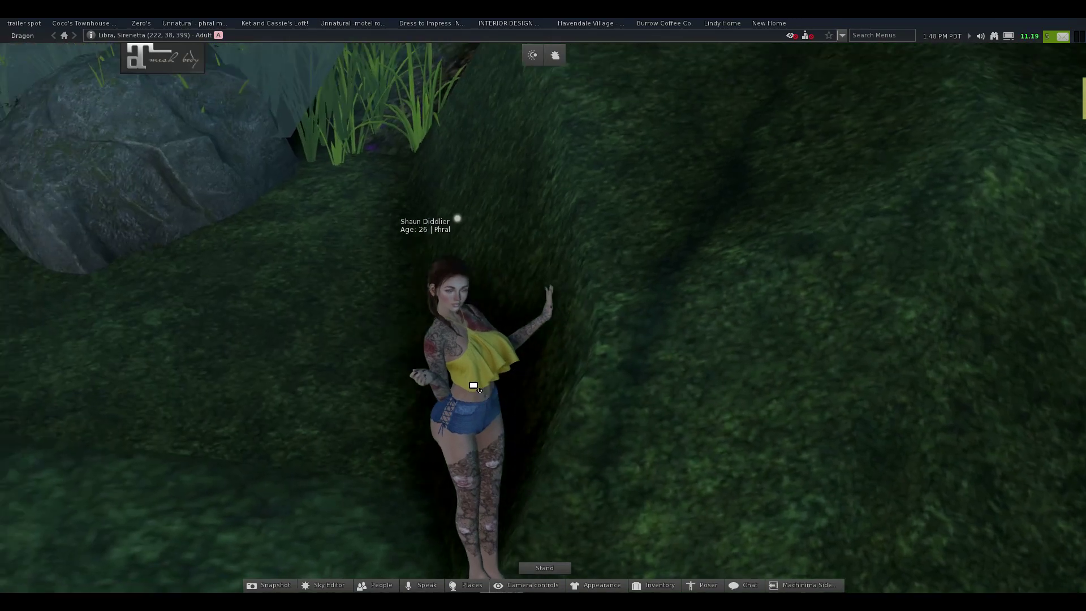
ctrl+alt+drag(473, 385, 531, 313)
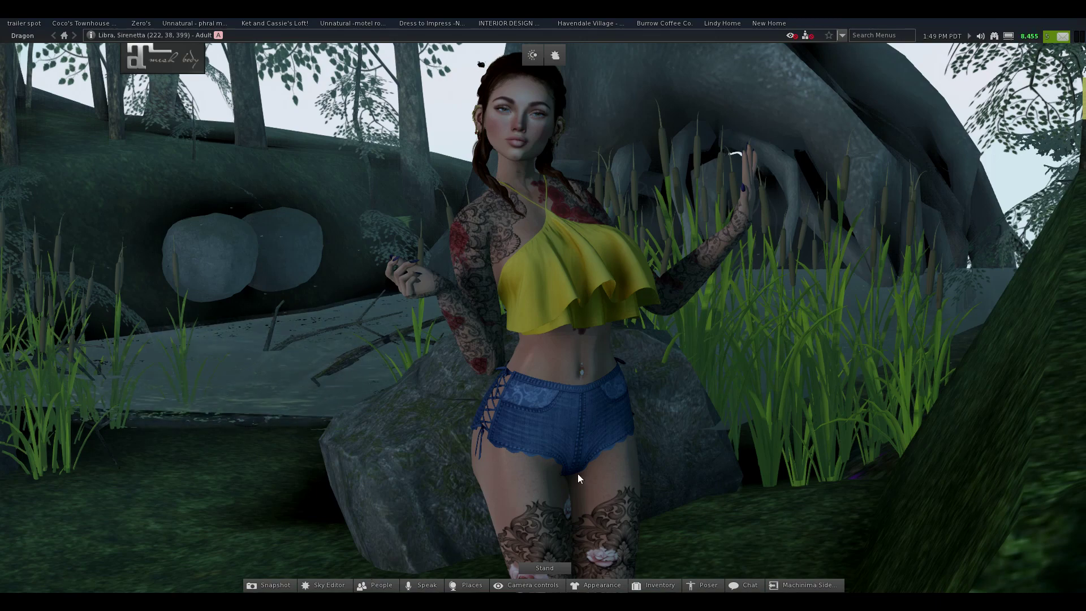
alt+drag(547, 431, 568, 464)
- Reopen the Poser, stop posing the avatar, and move the Poser window clear of the body
click(710, 585)
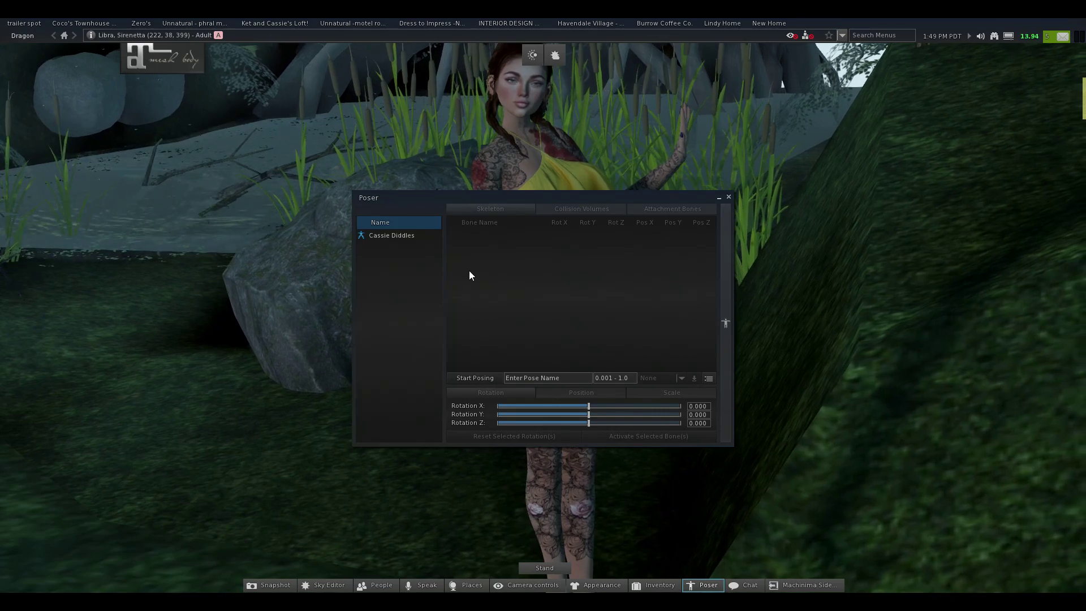
click(390, 236)
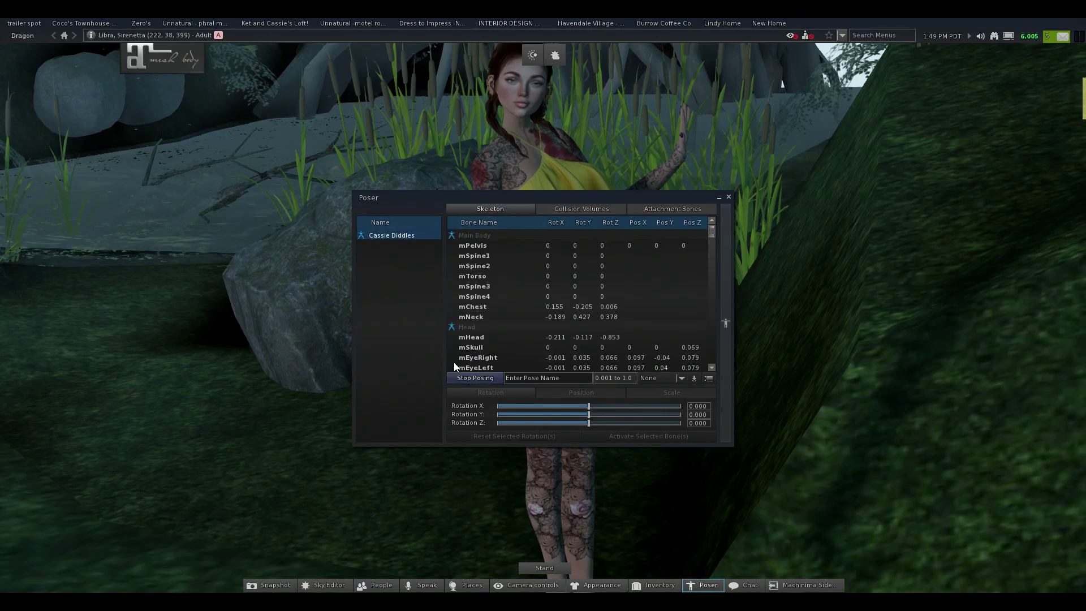
click(472, 380)
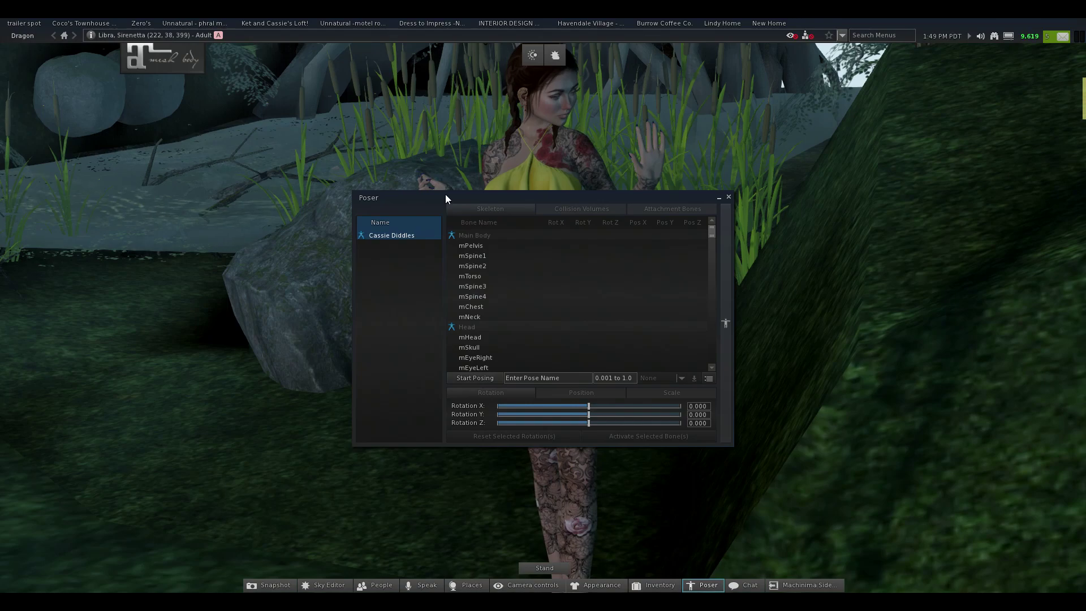
drag(450, 198, 801, 151)
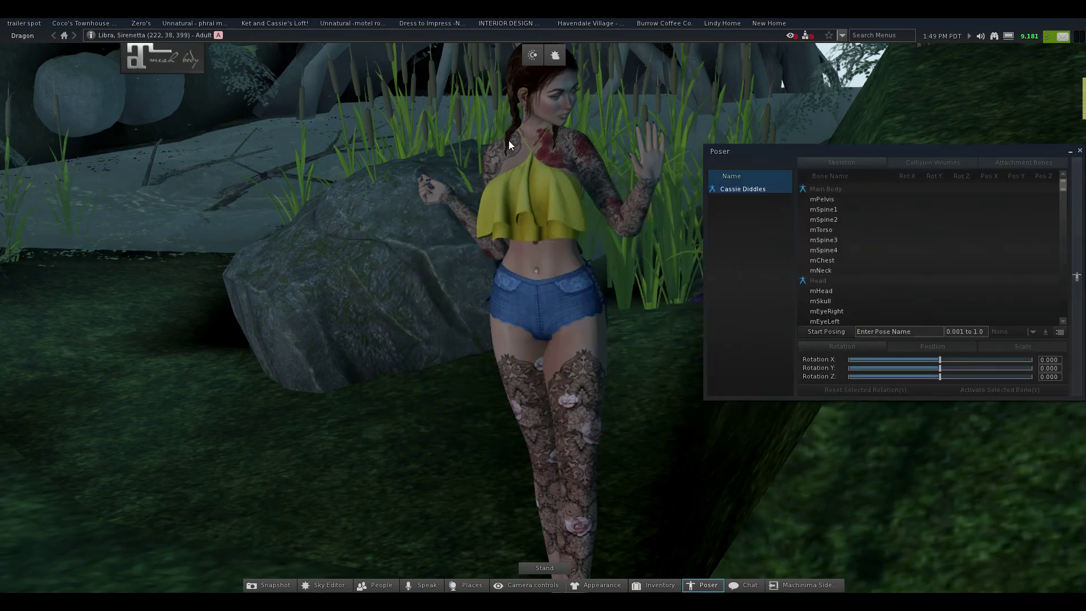
- Stand the avatar up from the pose stand and walk it forward, clear of the stand
alt+drag(536, 266, 758, 311)
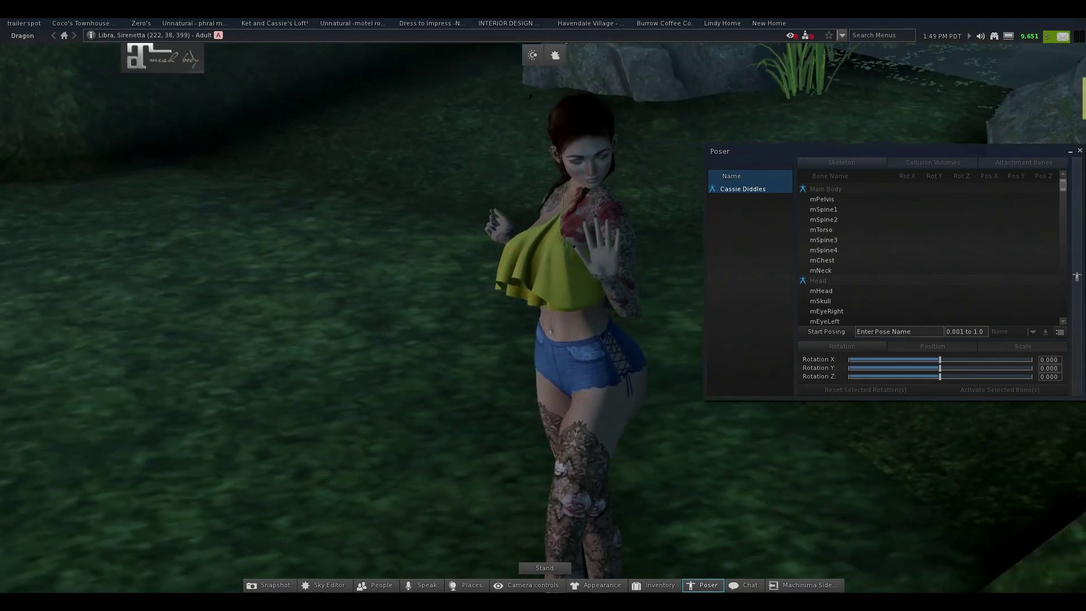
click(529, 570)
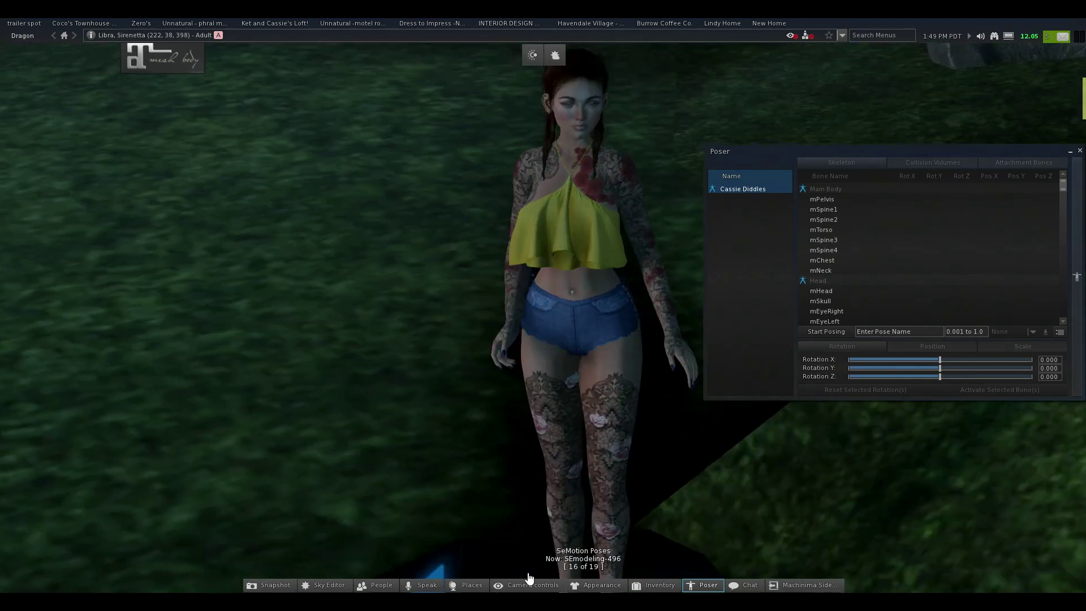
key(Up)
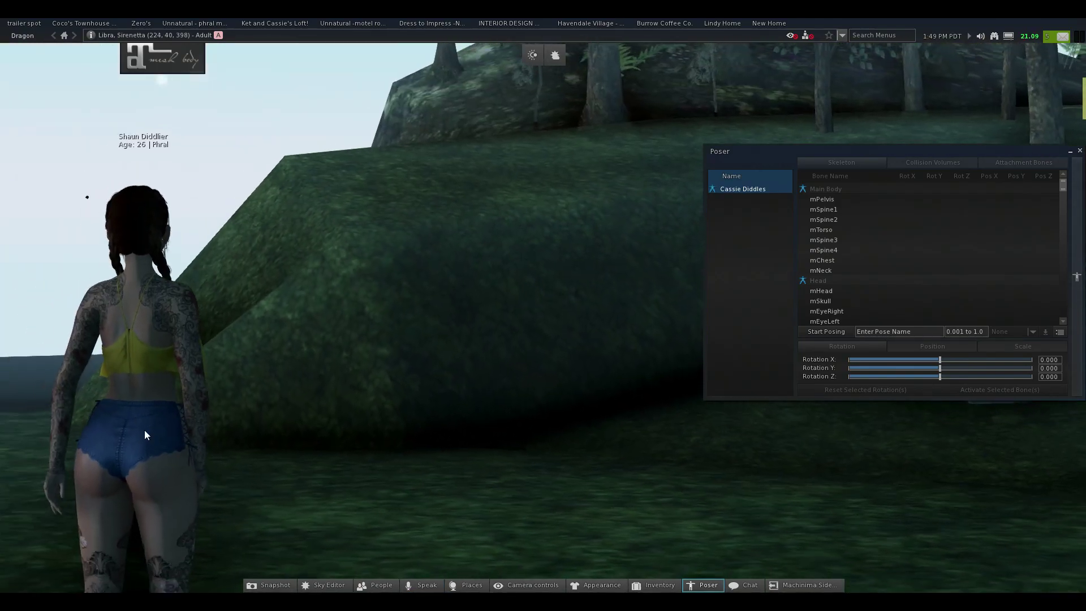
alt+drag(144, 429, 373, 407)
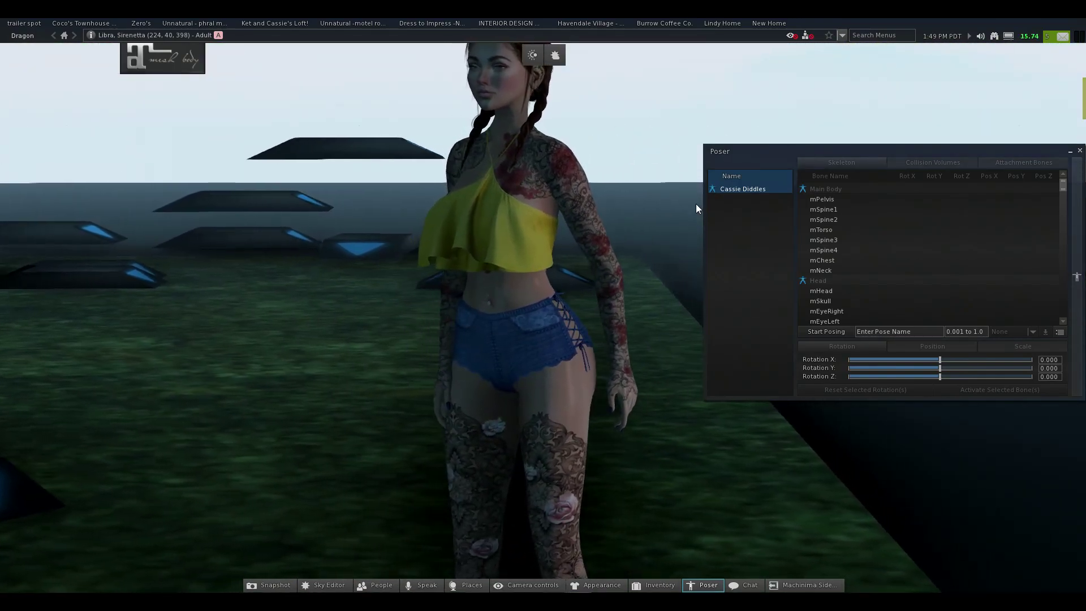
- Start posing the standing avatar, and walk and turn it around with posing active
click(822, 334)
alt+drag(500, 275, 227, 316)
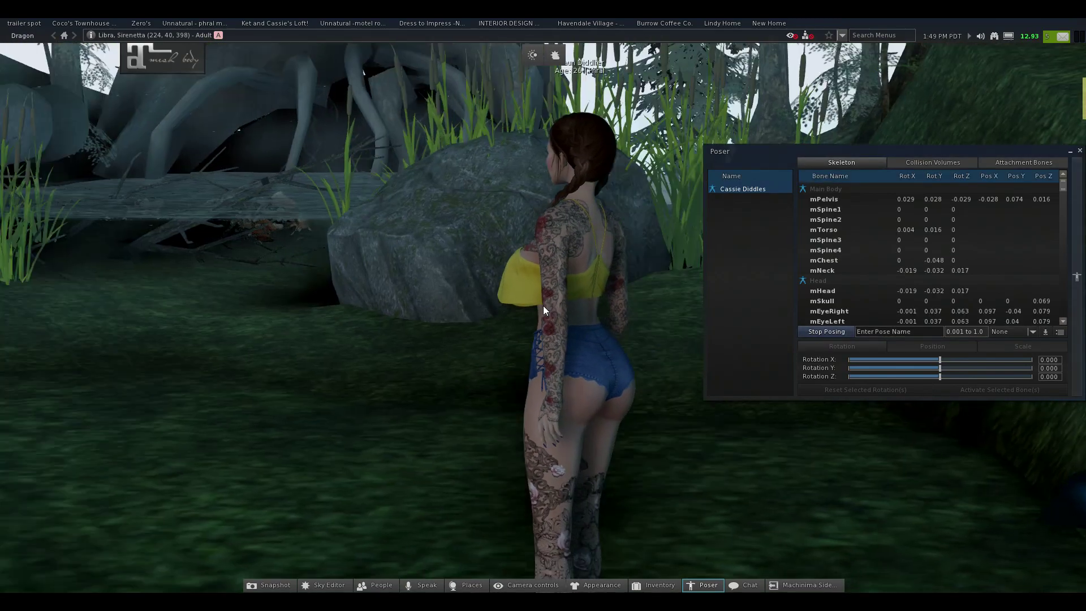
key(Down)
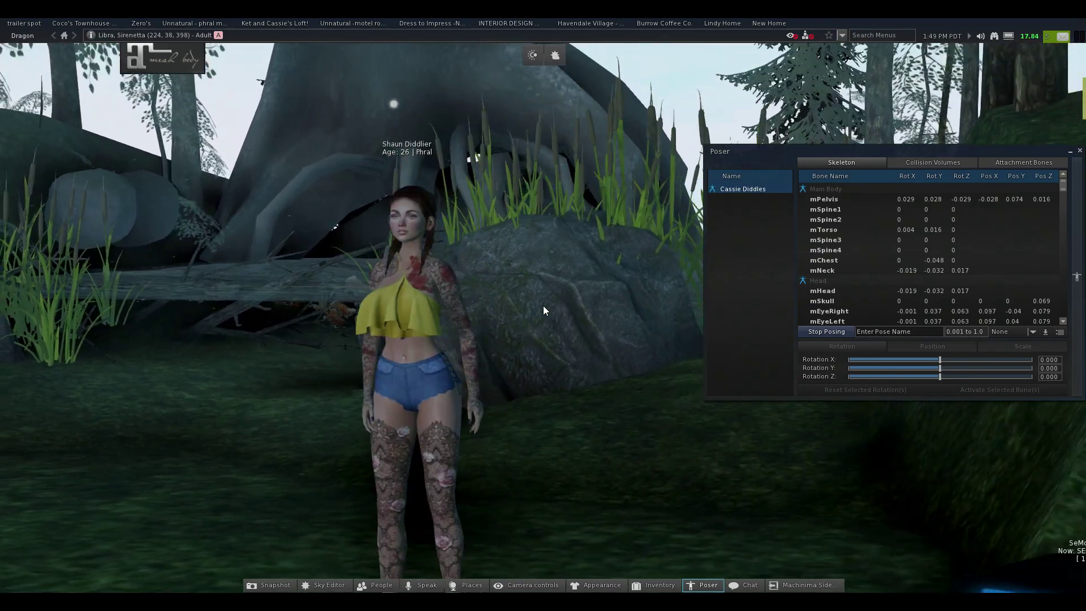
key(Left)
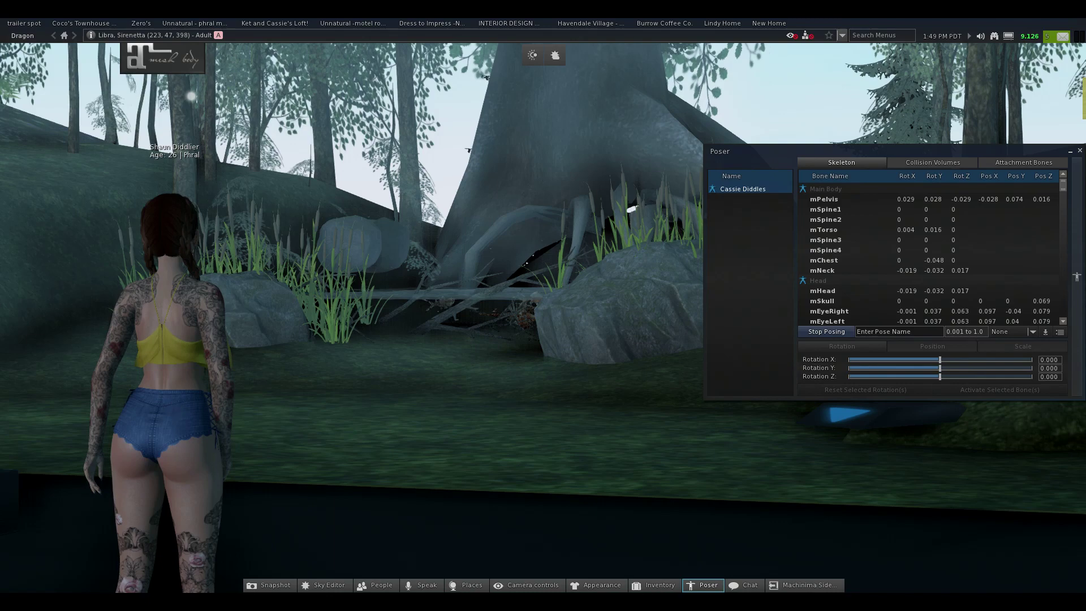
key(alt+Up)
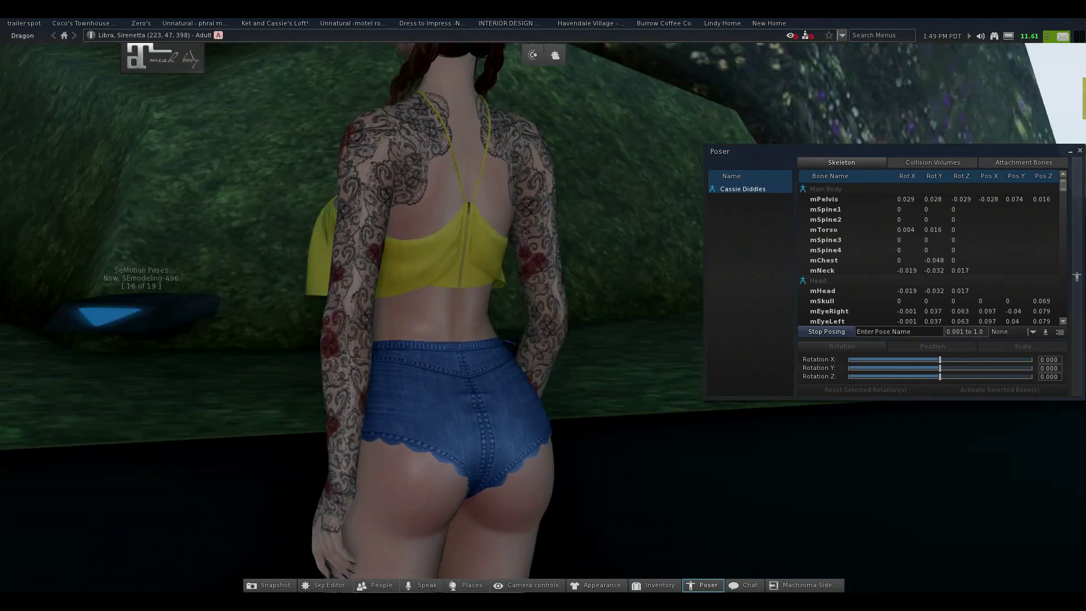
key(alt+Left)
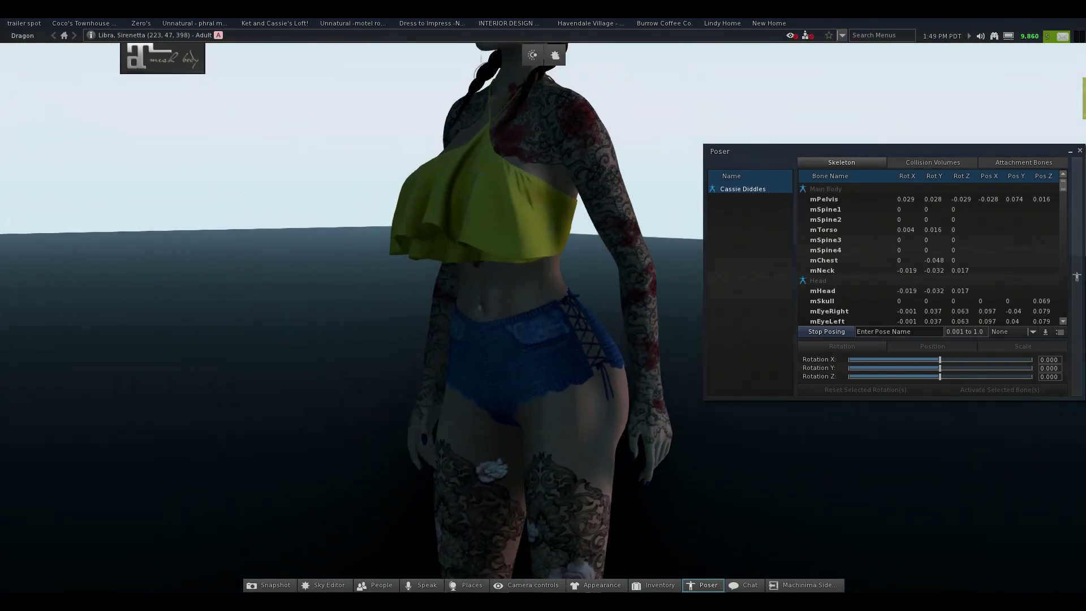
key(Left)
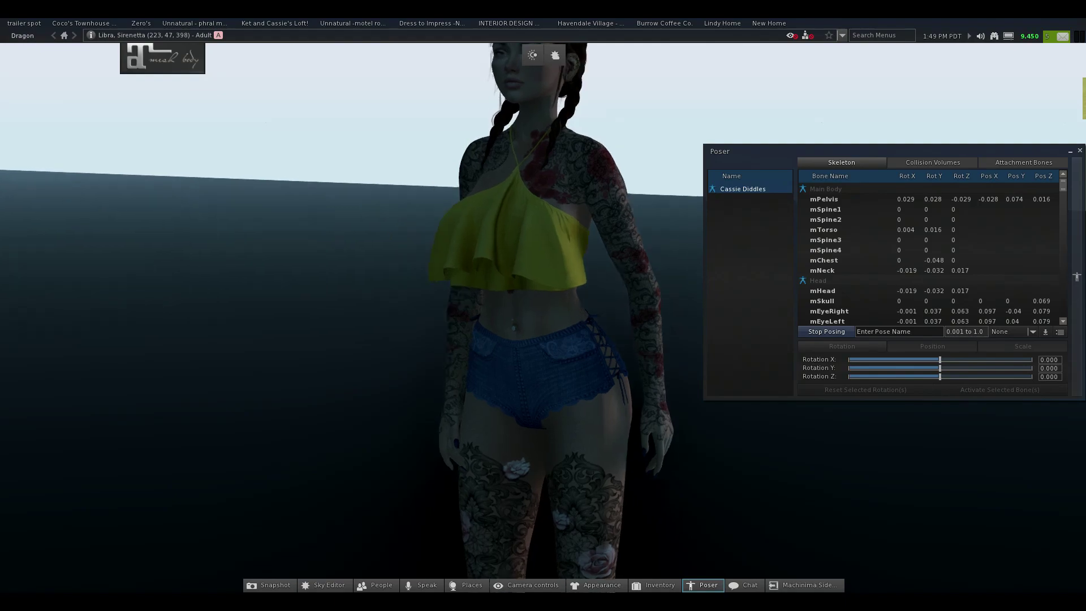
- Keep turning the avatar in place with posing active to examine how it behaves from every side
key(Left)
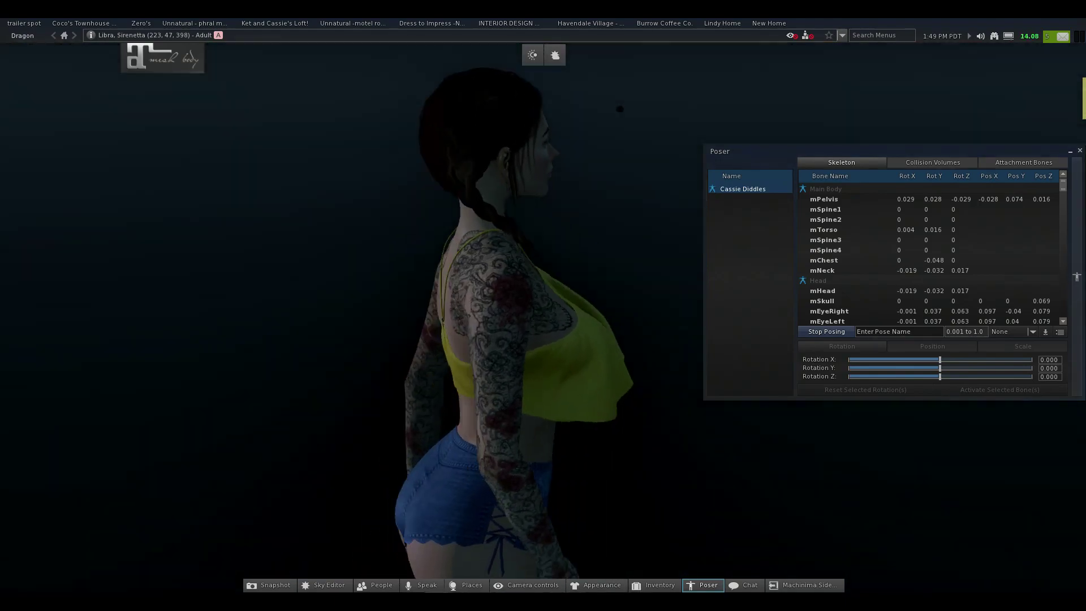
key(Left)
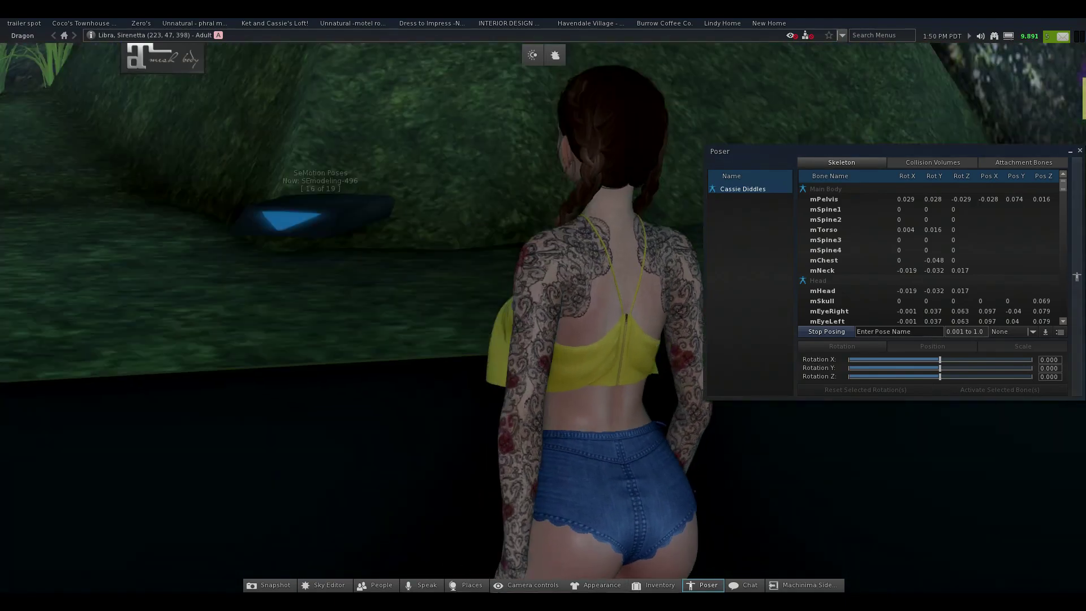
key(Left)
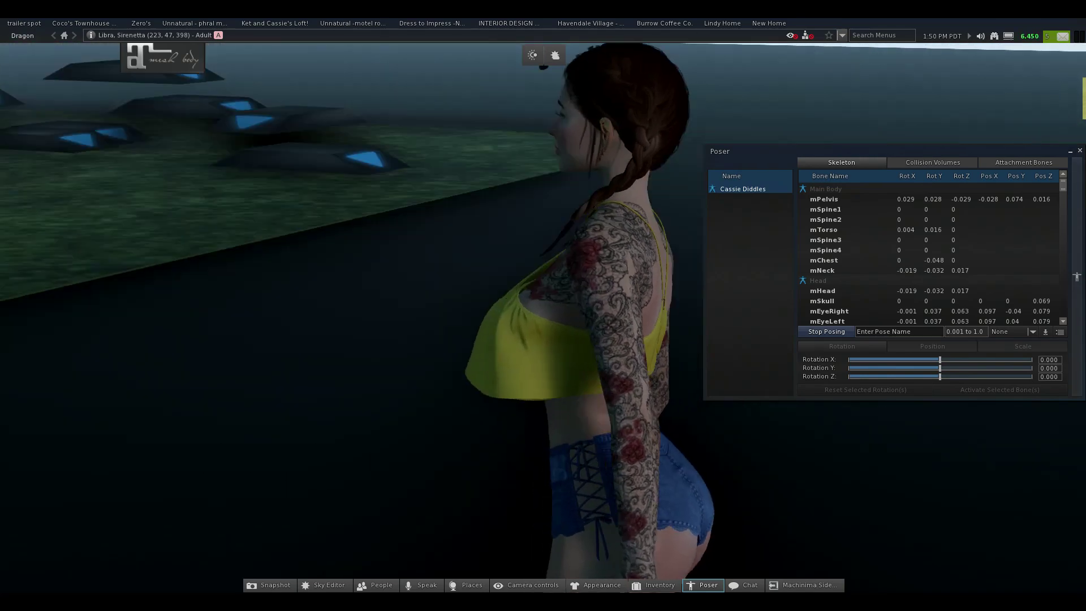
key(Left)
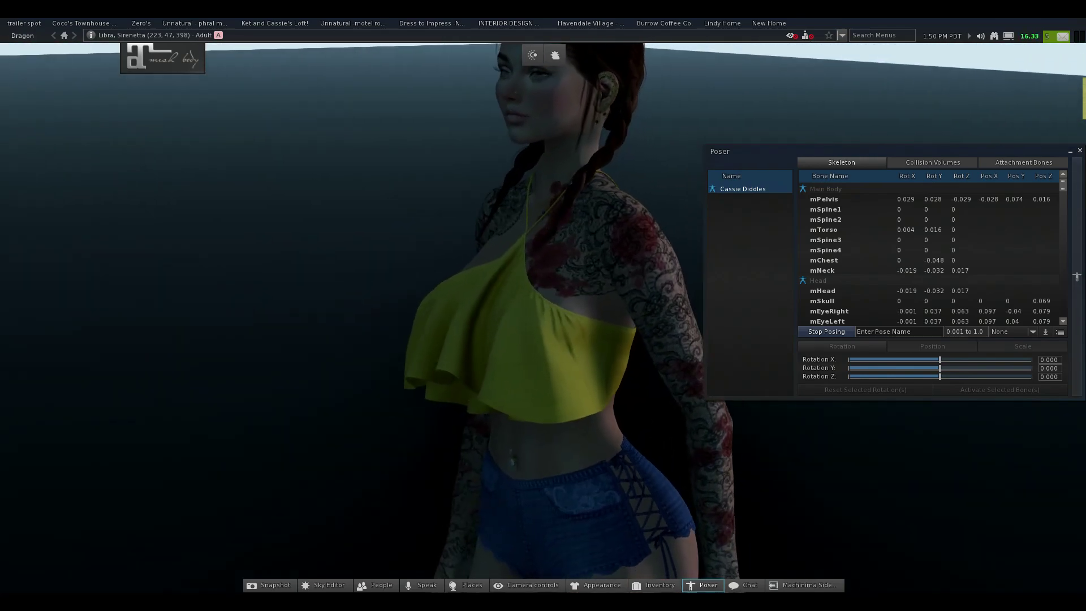
key(Left)
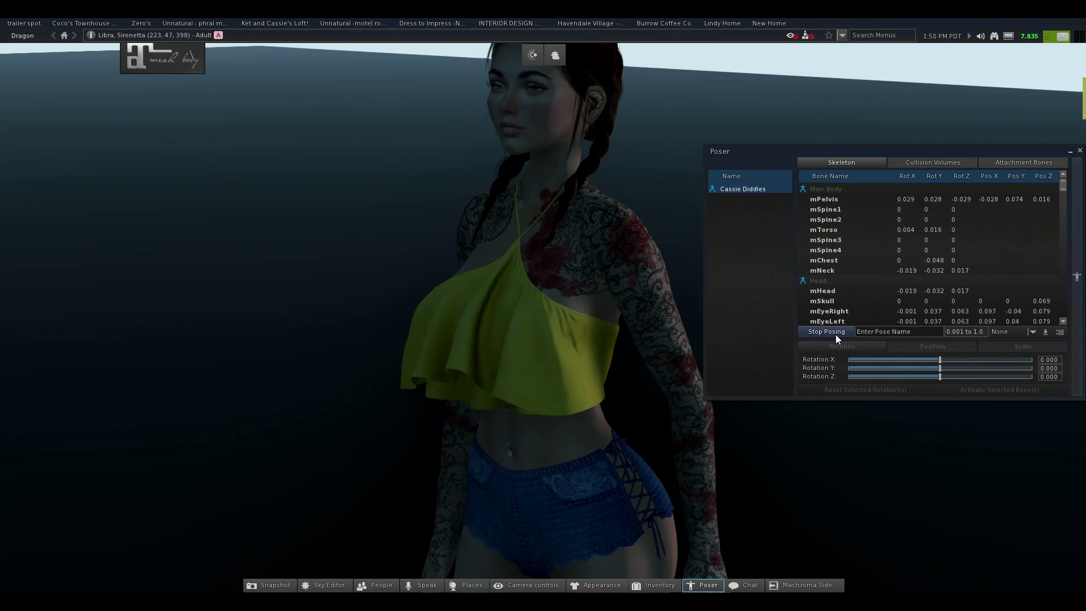
- Stop posing the avatar, close the Poser, and bring the view back behind the avatar
click(837, 333)
key(ctrl+w)
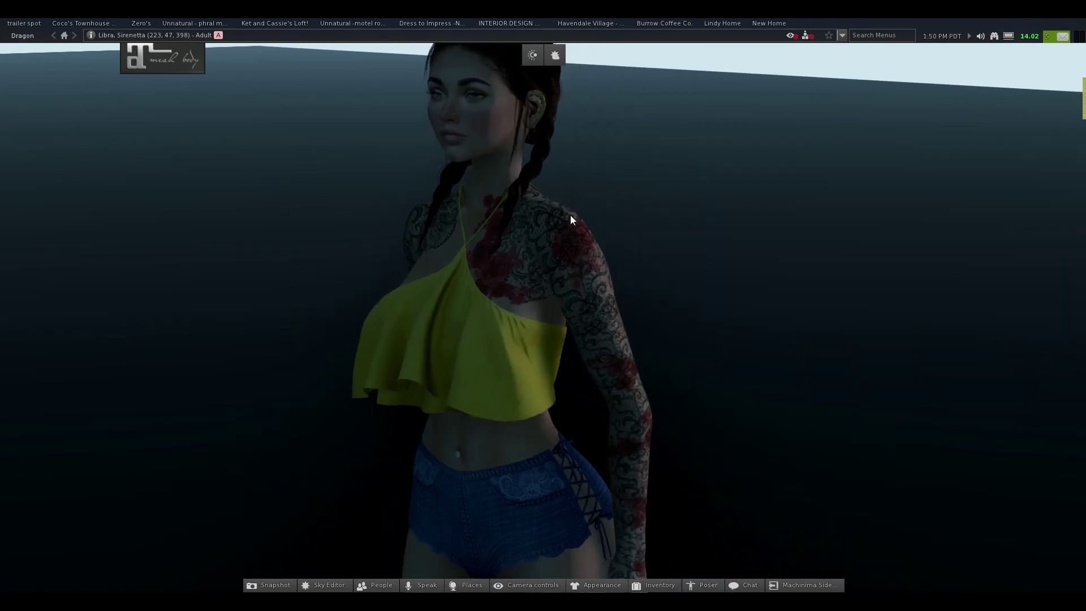
alt+drag(483, 343, 255, 322)
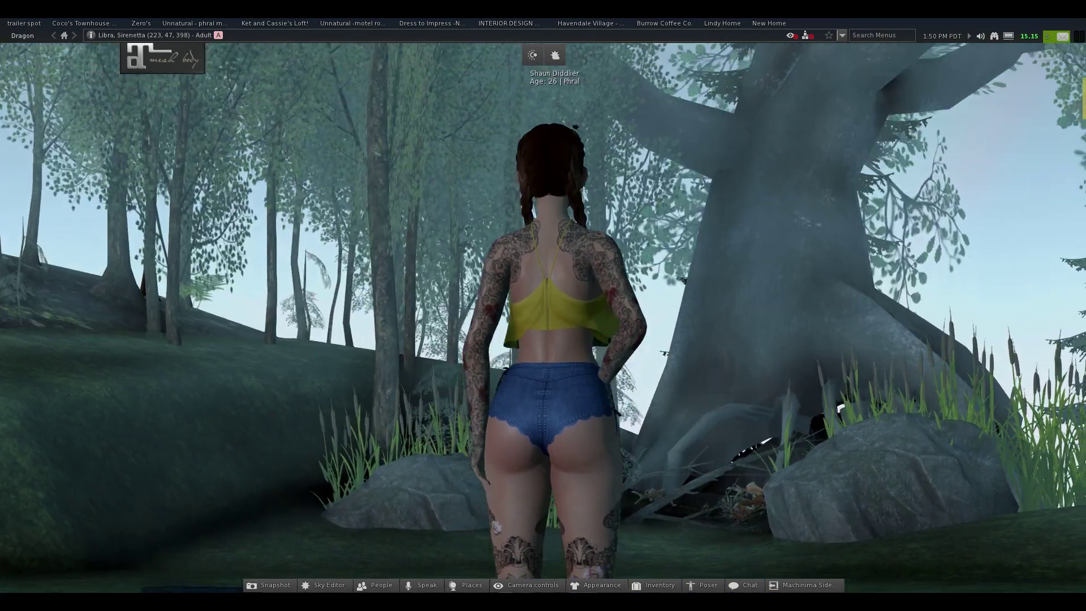
- Turn the avatar toward the large tree and open the sky settings for editing
drag(519, 293, 617, 293)
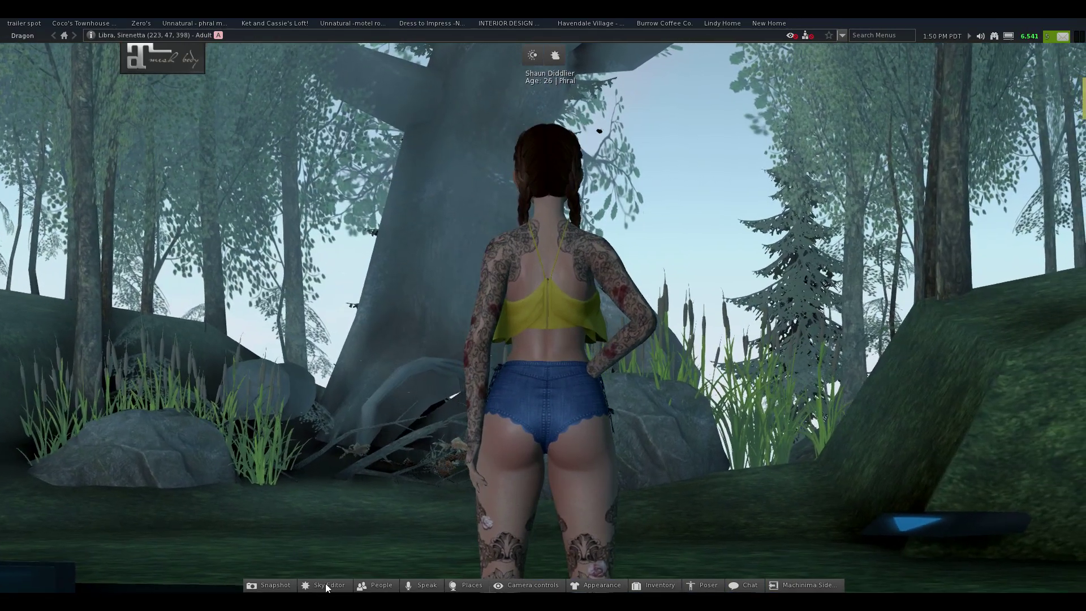
click(326, 586)
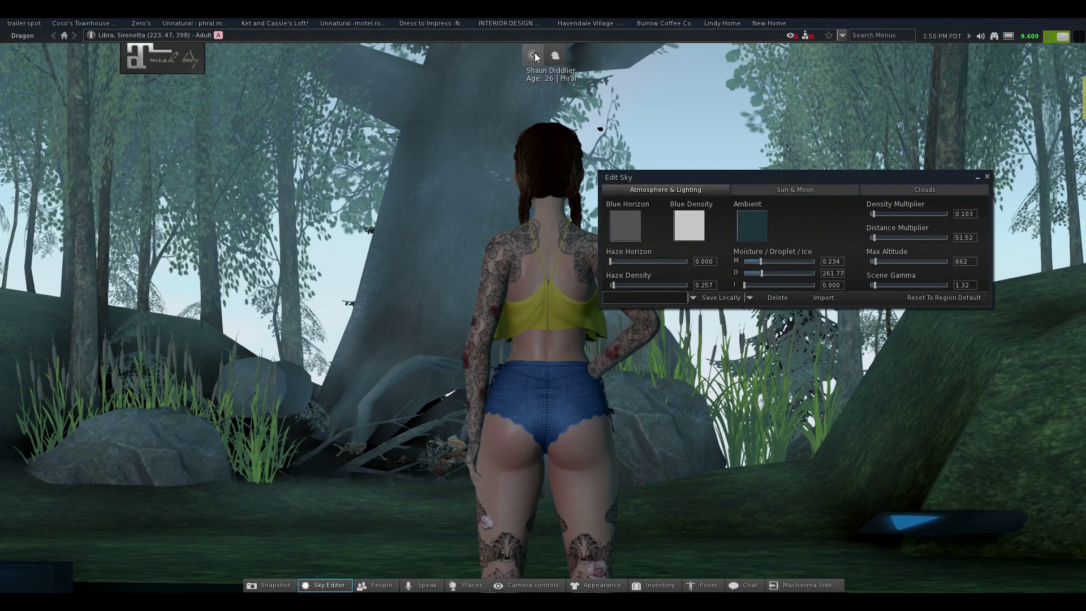
click(534, 56)
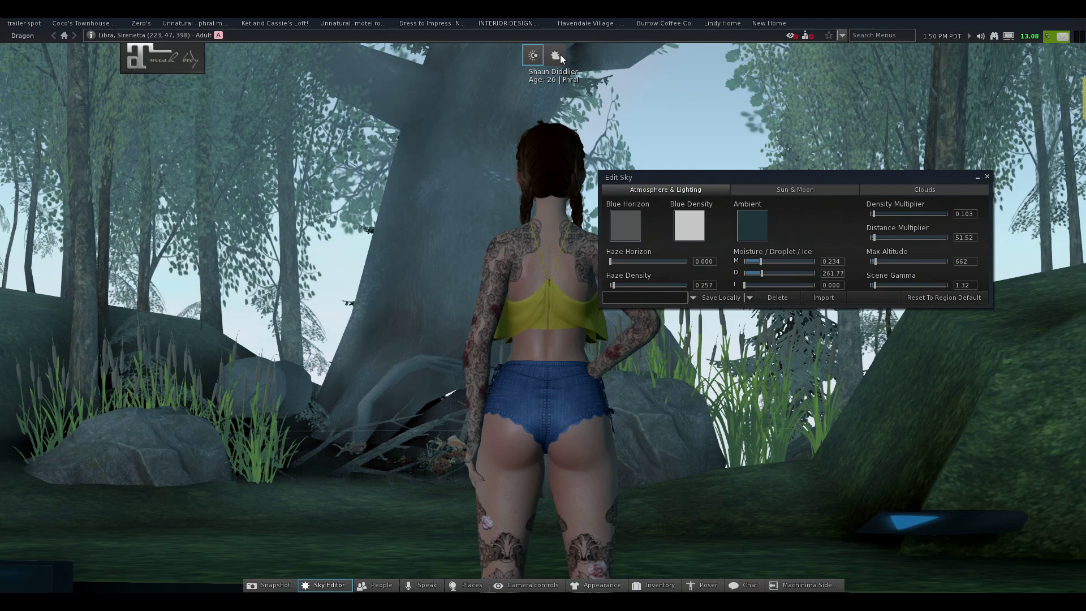
click(560, 57)
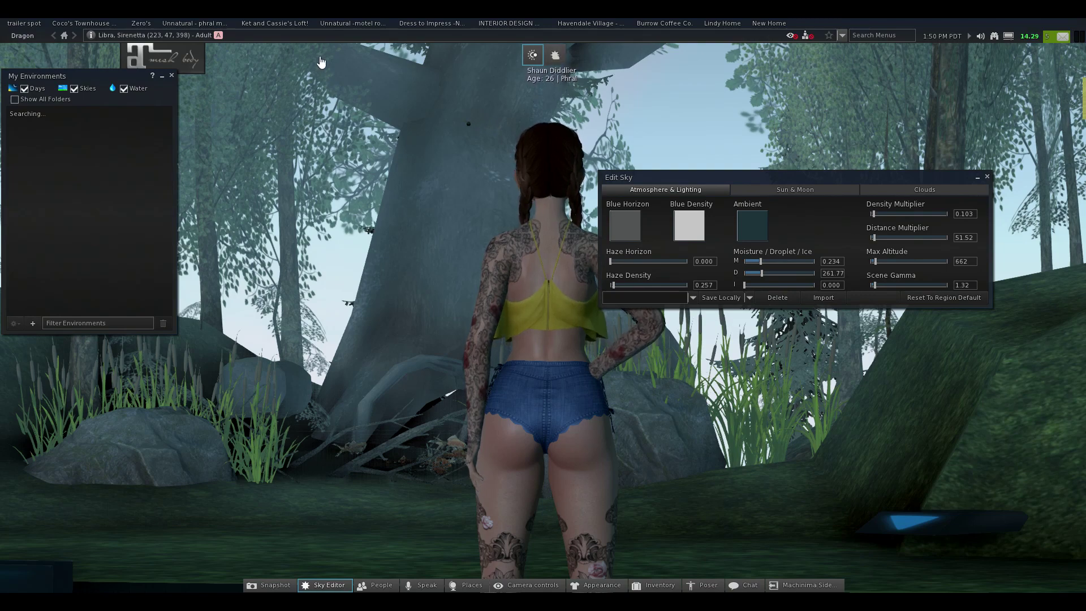
click(554, 54)
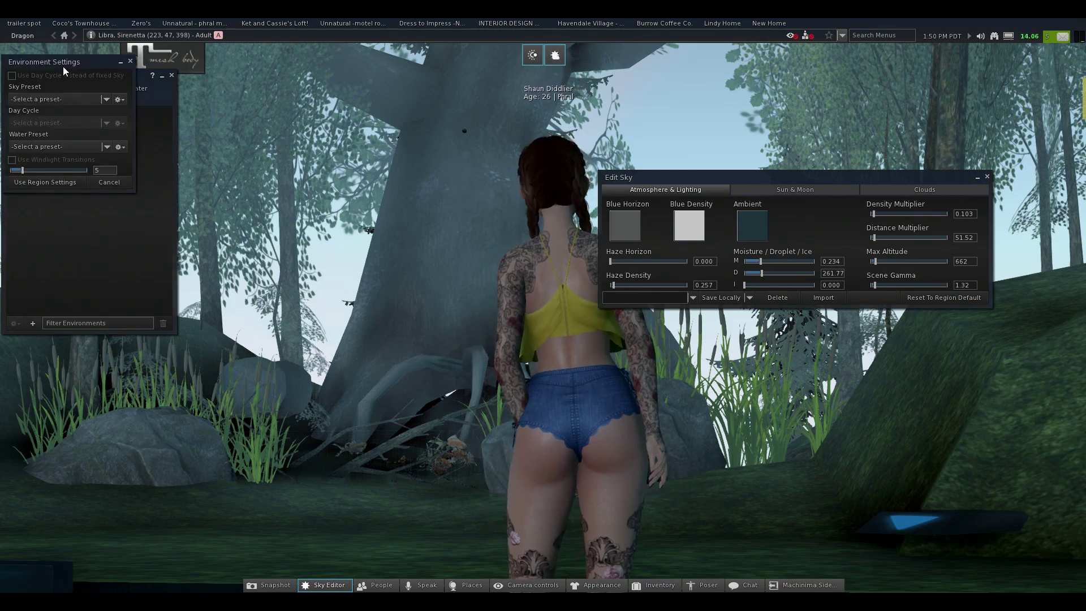
drag(63, 62, 178, 106)
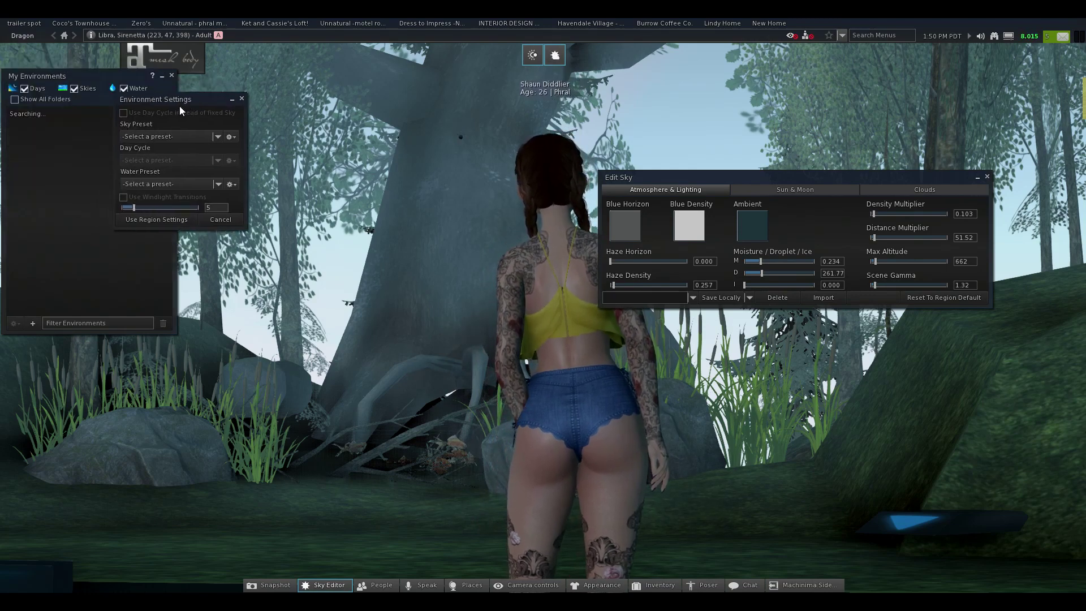
click(217, 146)
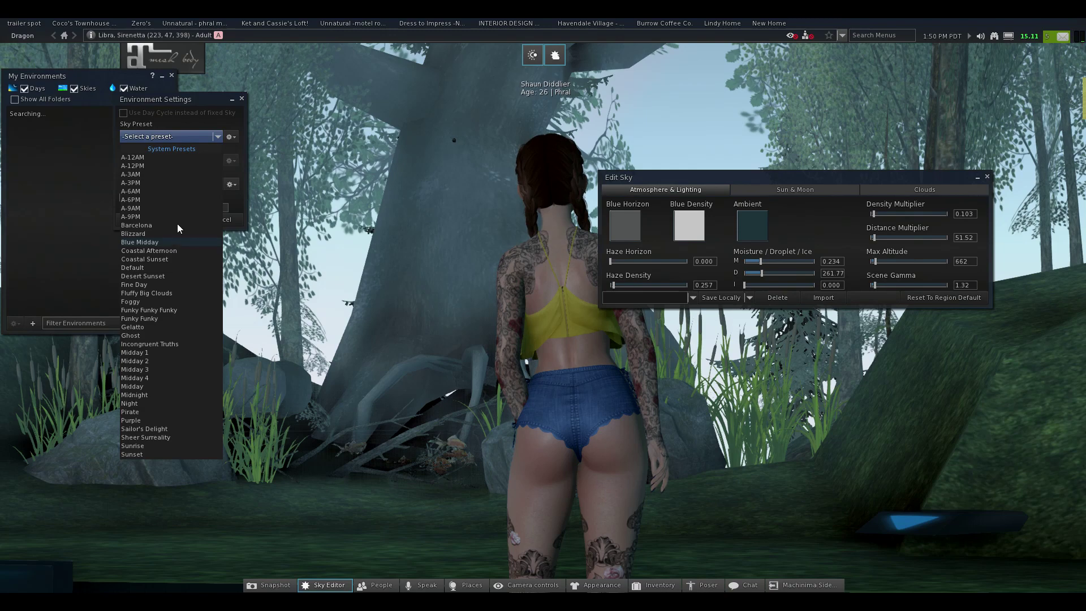
click(191, 146)
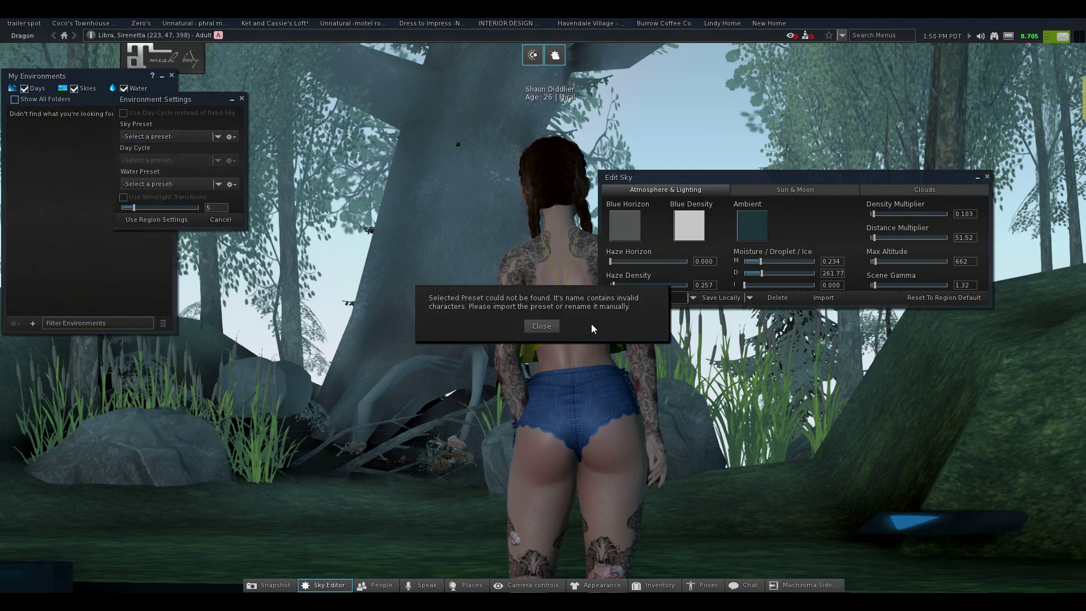
click(545, 325)
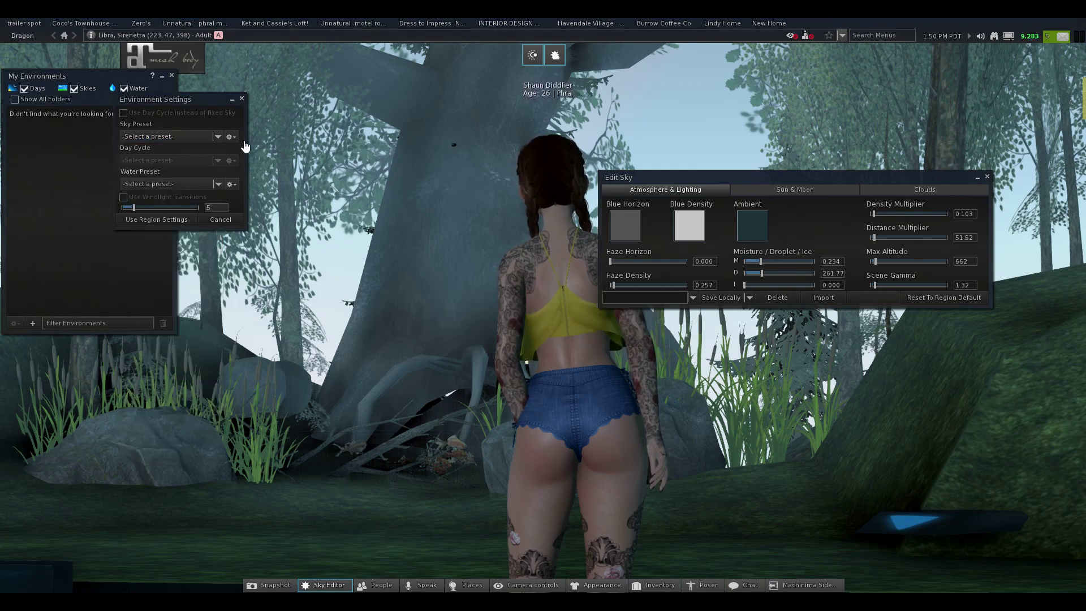
click(242, 98)
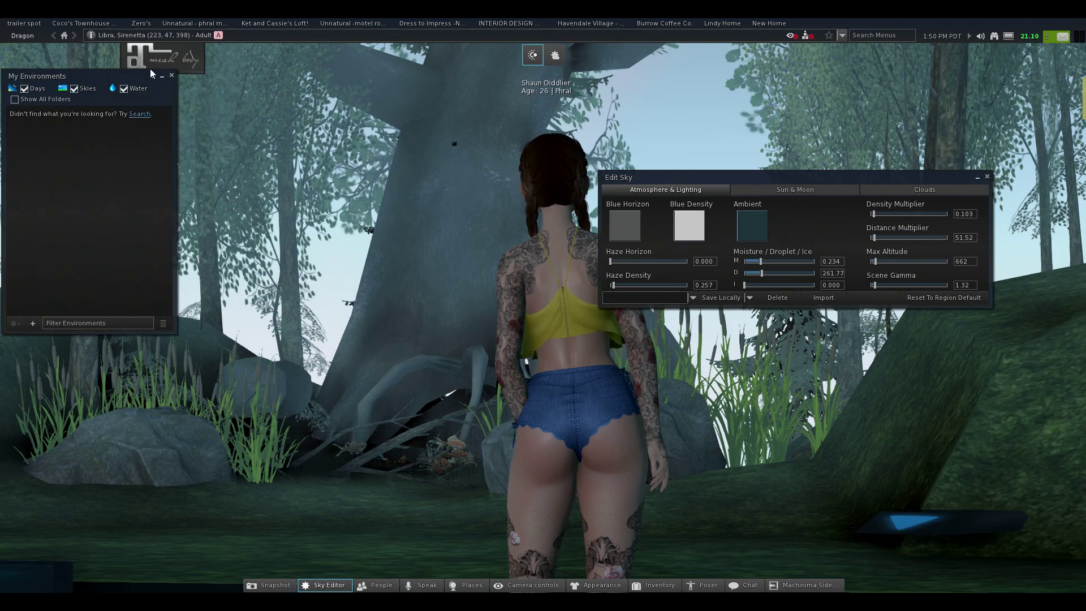
click(171, 77)
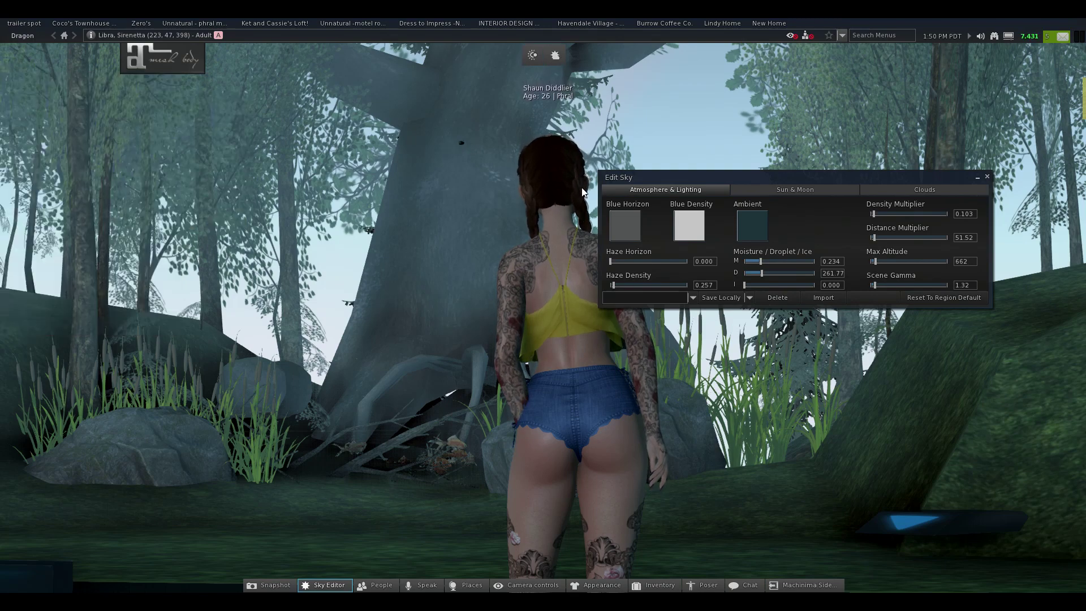
- Set the sun position to X -0.210 and Y -0.371, and the sun's S value to 7.42
click(757, 192)
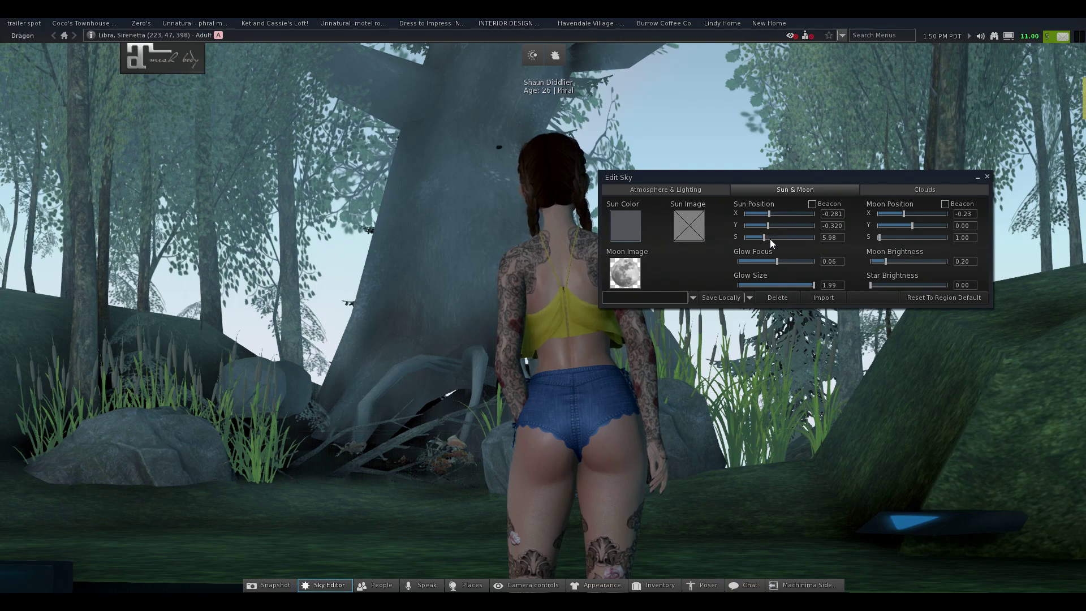
mouse_move(769, 238)
mouse_down()
mouse_move(773, 226)
mouse_move(742, 219)
mouse_move(830, 225)
mouse_move(759, 223)
mouse_move(772, 223)
mouse_up()
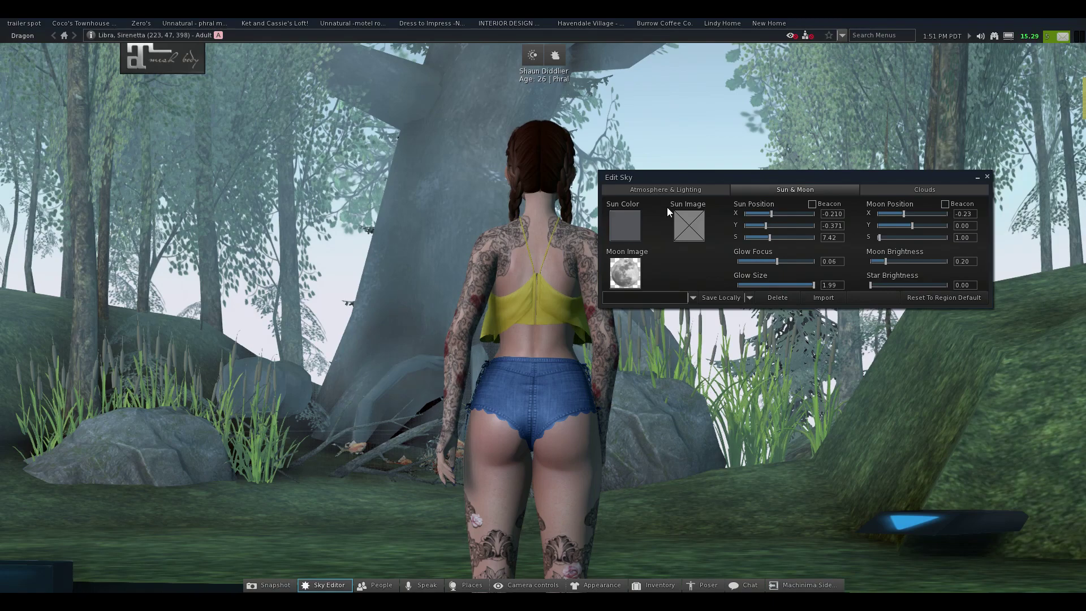